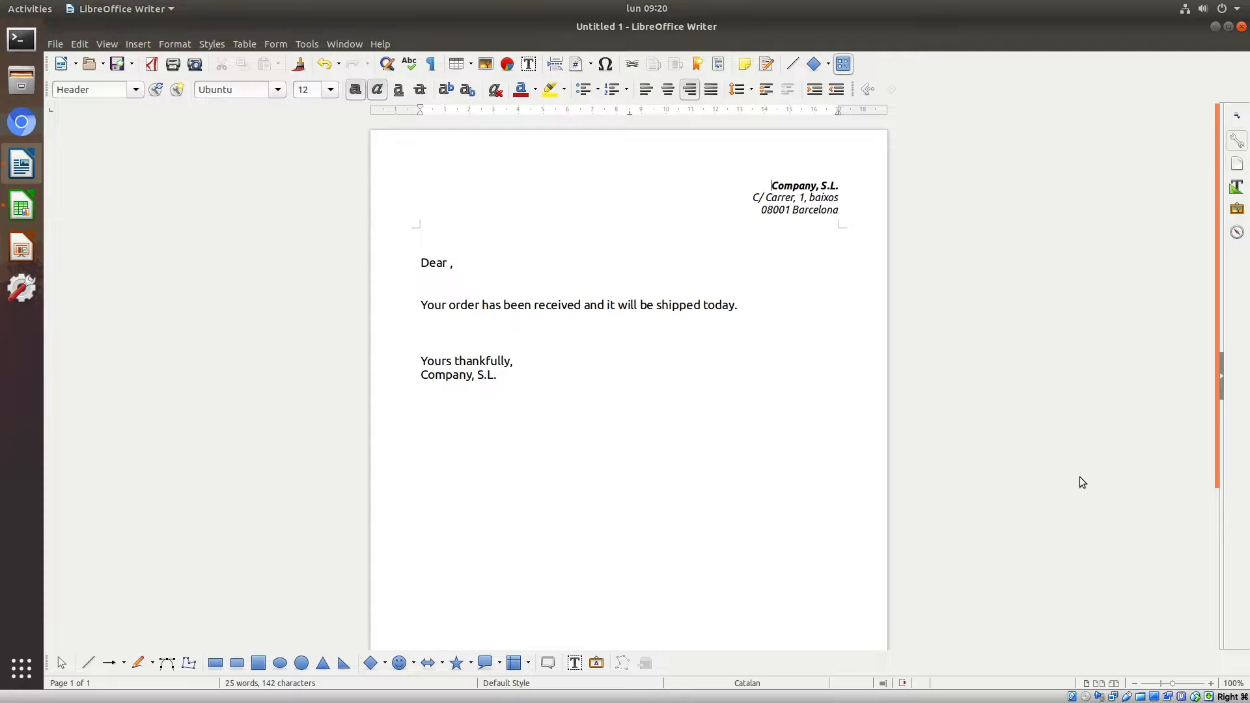
Switch to the untitled Calc sheet listing three contacts under Title, First Name and Last Name
{"action": "left_click", "coordinate": [21, 206]}
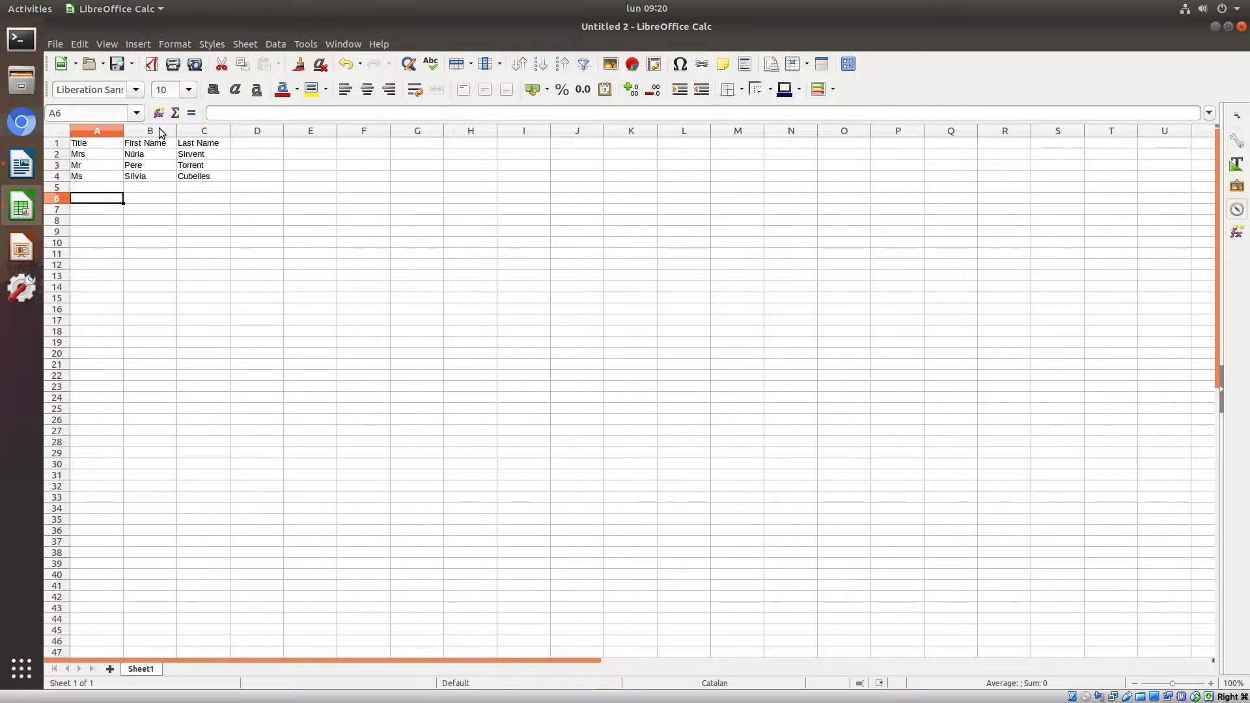
Start Save As for the spreadsheet and choose the Text CSV (.csv) file type
{"action": "left_click", "coordinate": [132, 64]}
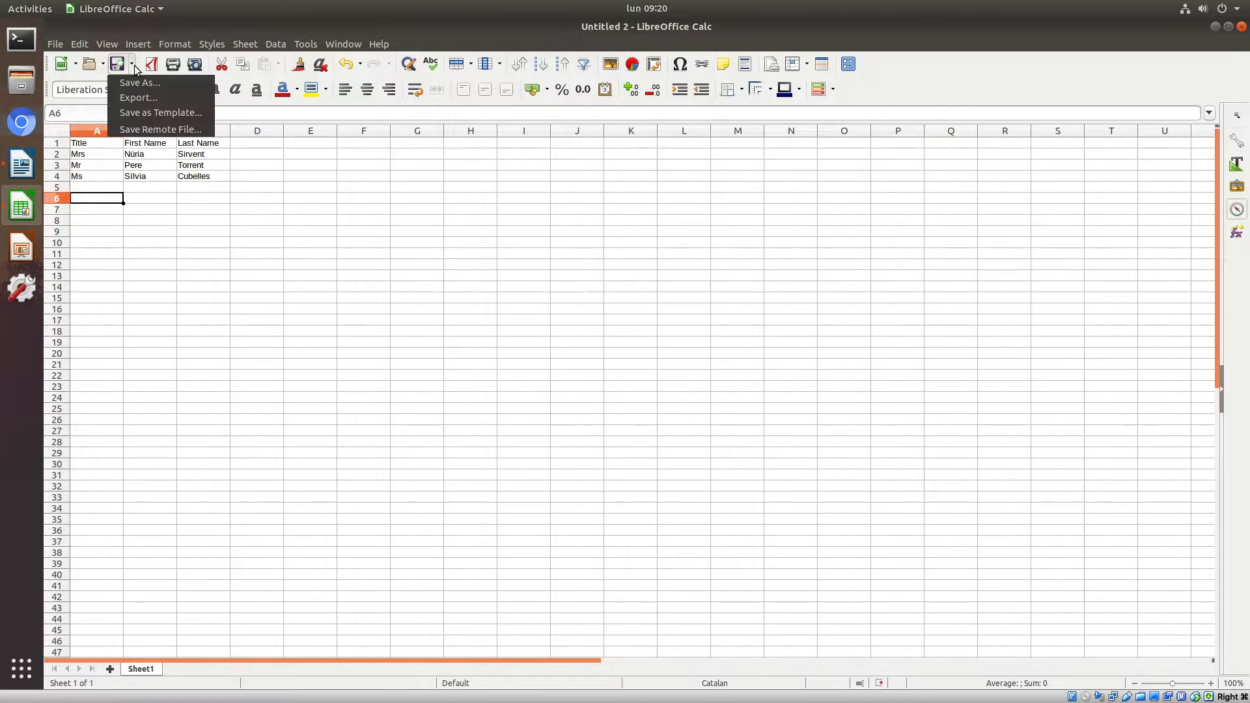
{"action": "left_click", "coordinate": [153, 86]}
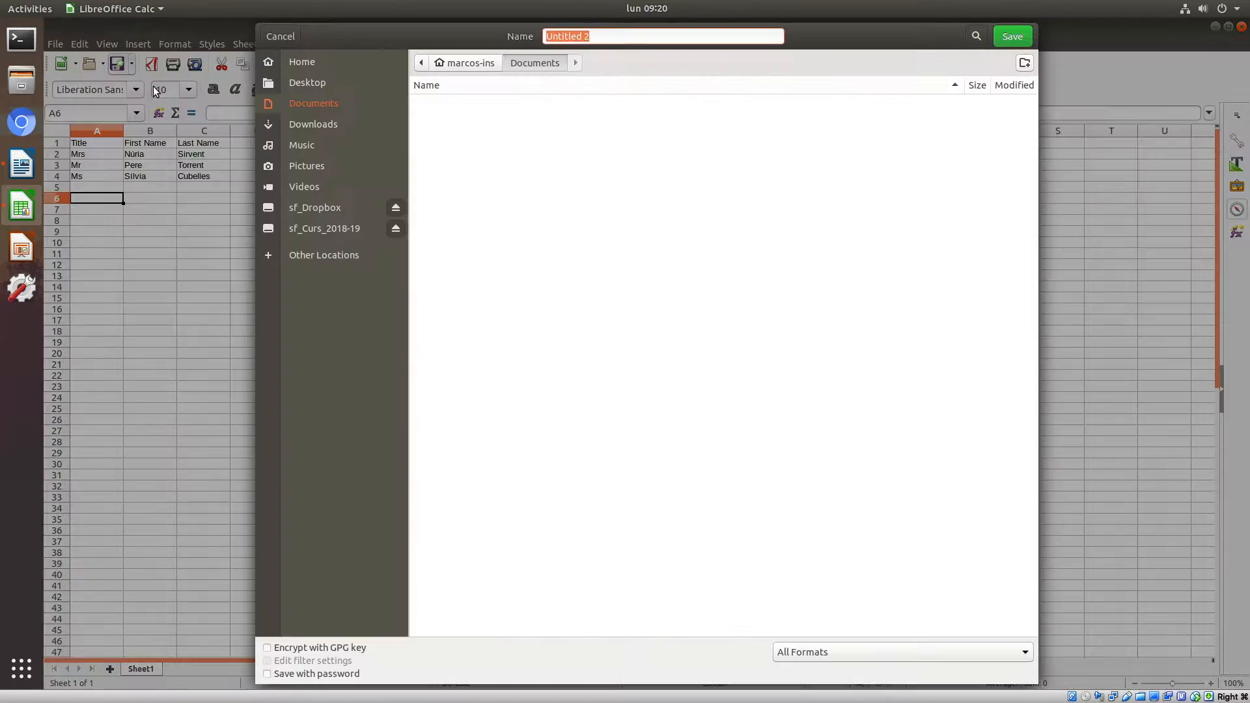
{"action": "left_click", "coordinate": [888, 650]}
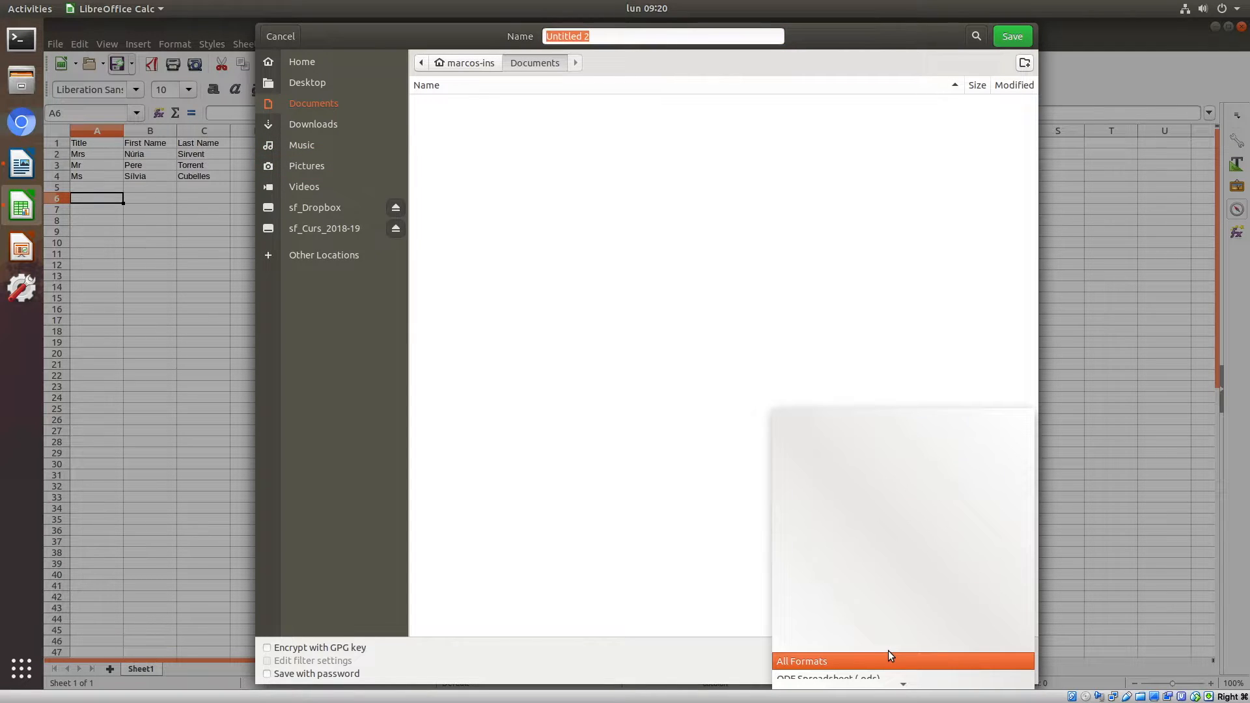
{"action": "scroll", "coordinate": [888, 651], "scroll_direction": "down", "scroll_amount": 5}
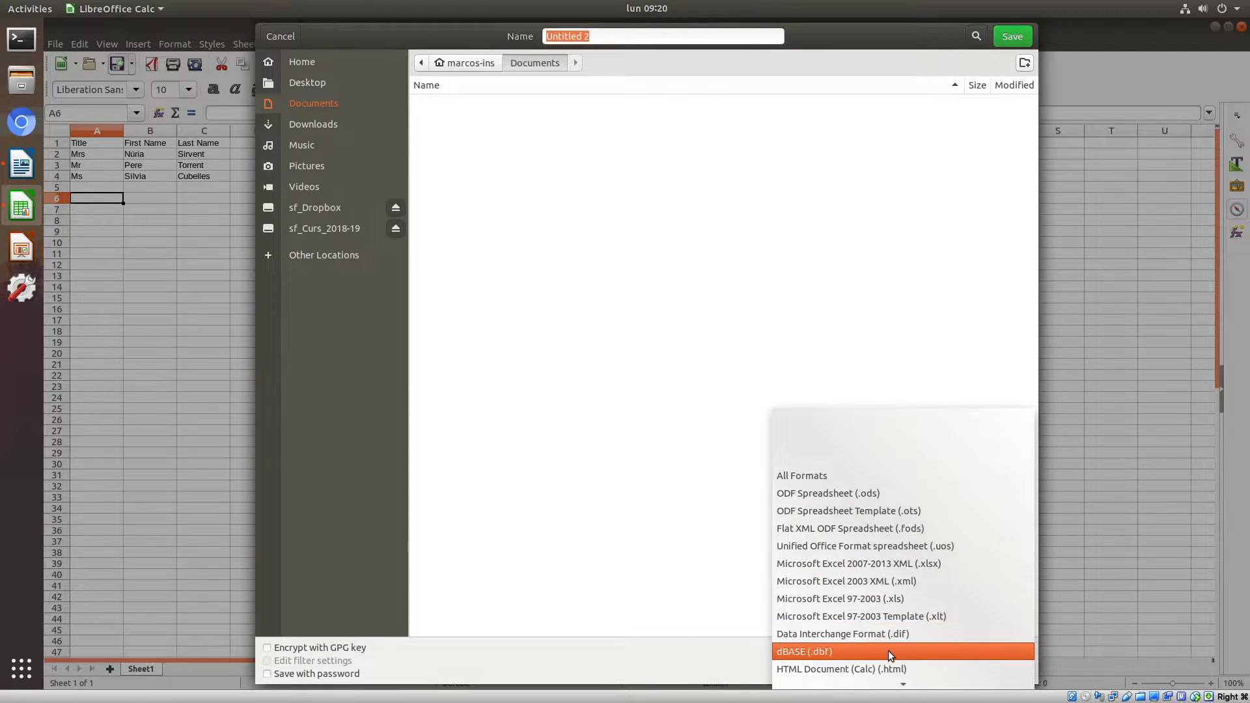
{"action": "left_click", "coordinate": [849, 646]}
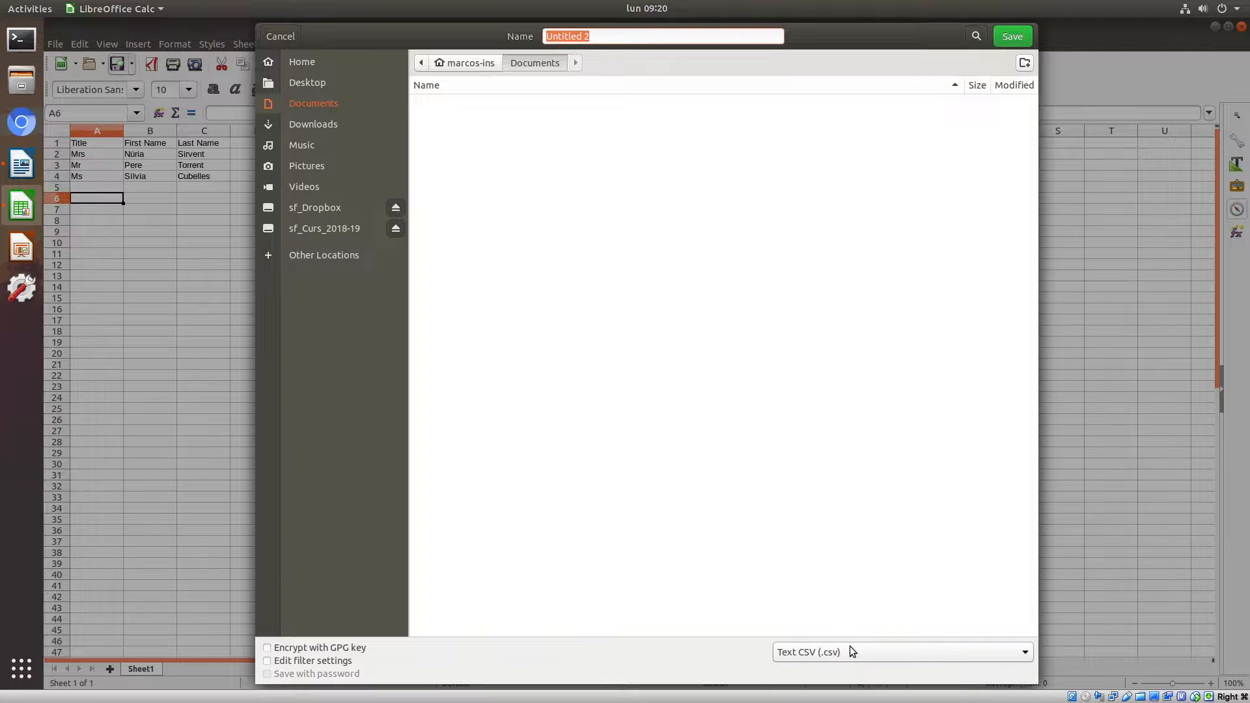
Save it on the Desktop as contacts.csv with default CSV export options, then close Calc
{"action": "left_click", "coordinate": [601, 33]}
{"action": "triple_click", "coordinate": [601, 33]}
{"action": "type", "text": "contactgs"}
{"action": "key", "text": "BackSpace"}
{"action": "key", "text": "BackSpace"}
{"action": "type", "text": "s"}
{"action": "left_click", "coordinate": [327, 83]}
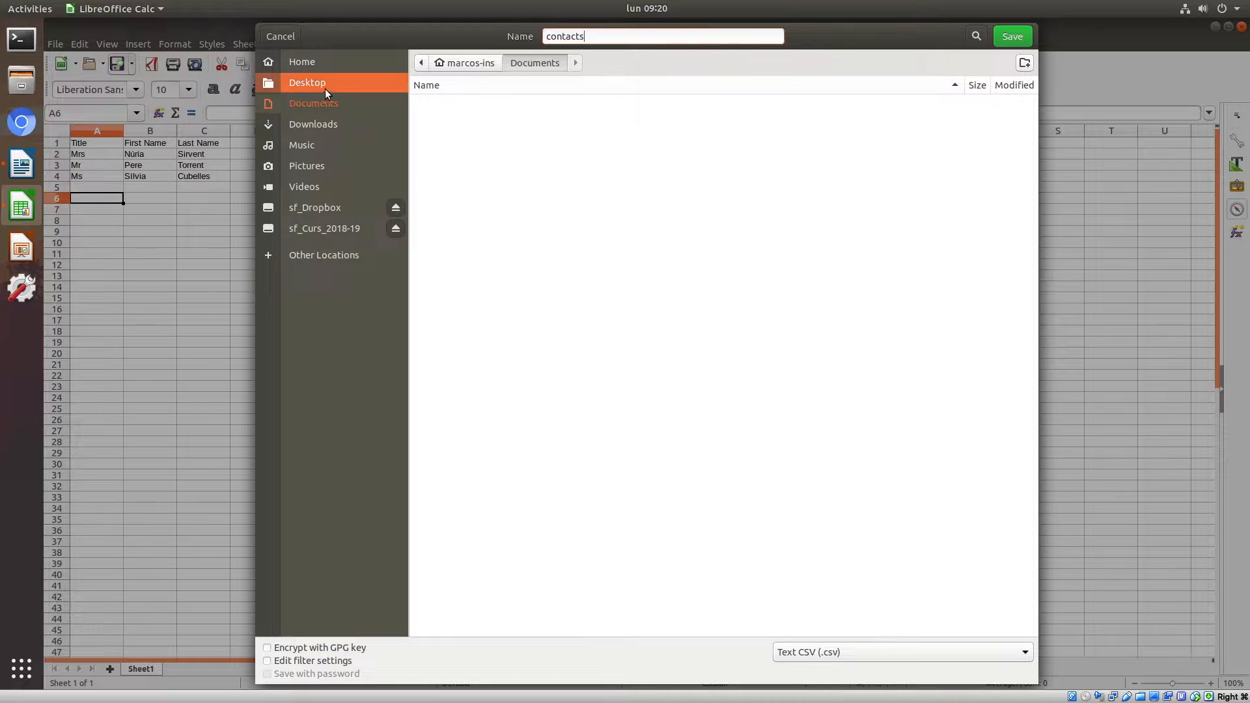
{"action": "left_click", "coordinate": [1010, 36]}
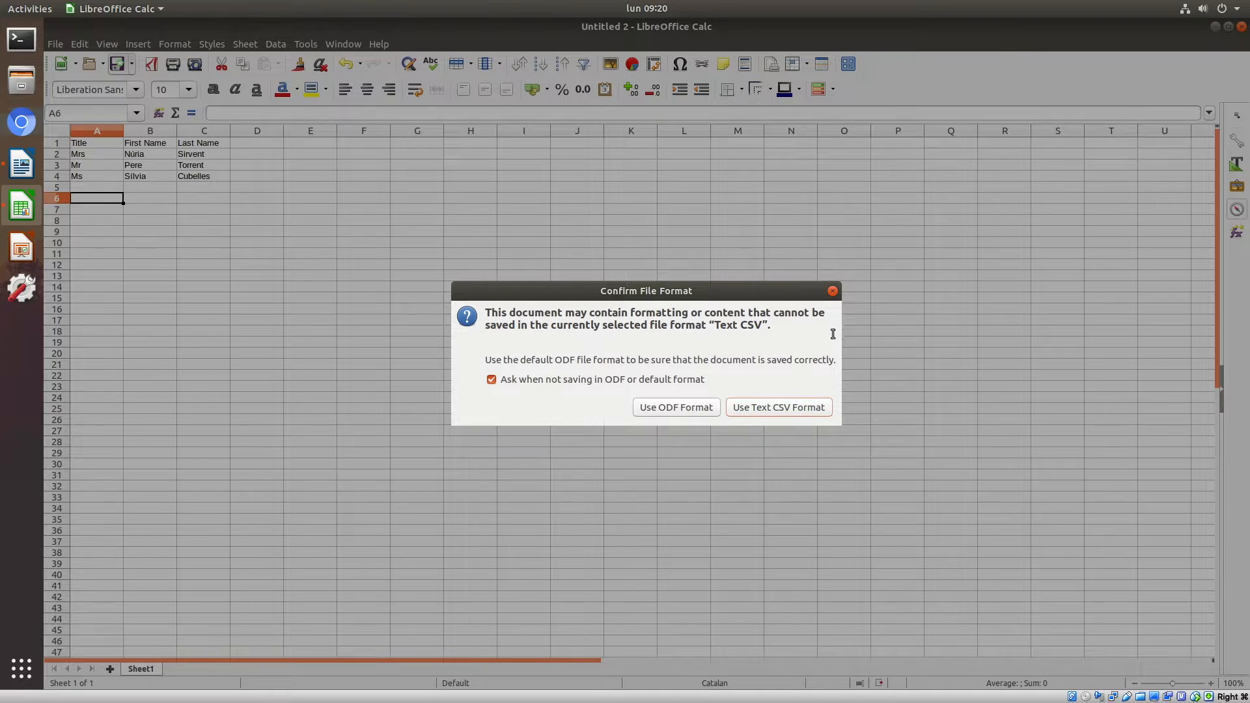
{"action": "left_click", "coordinate": [772, 411]}
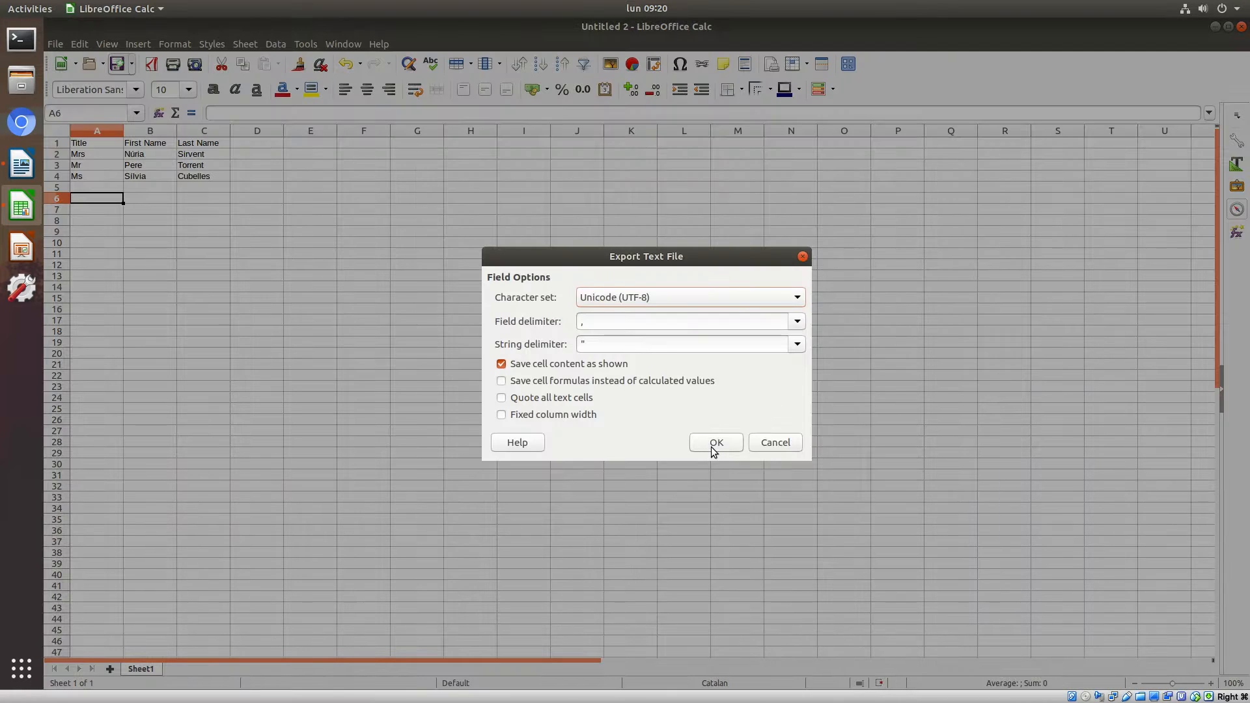
{"action": "left_click", "coordinate": [713, 447]}
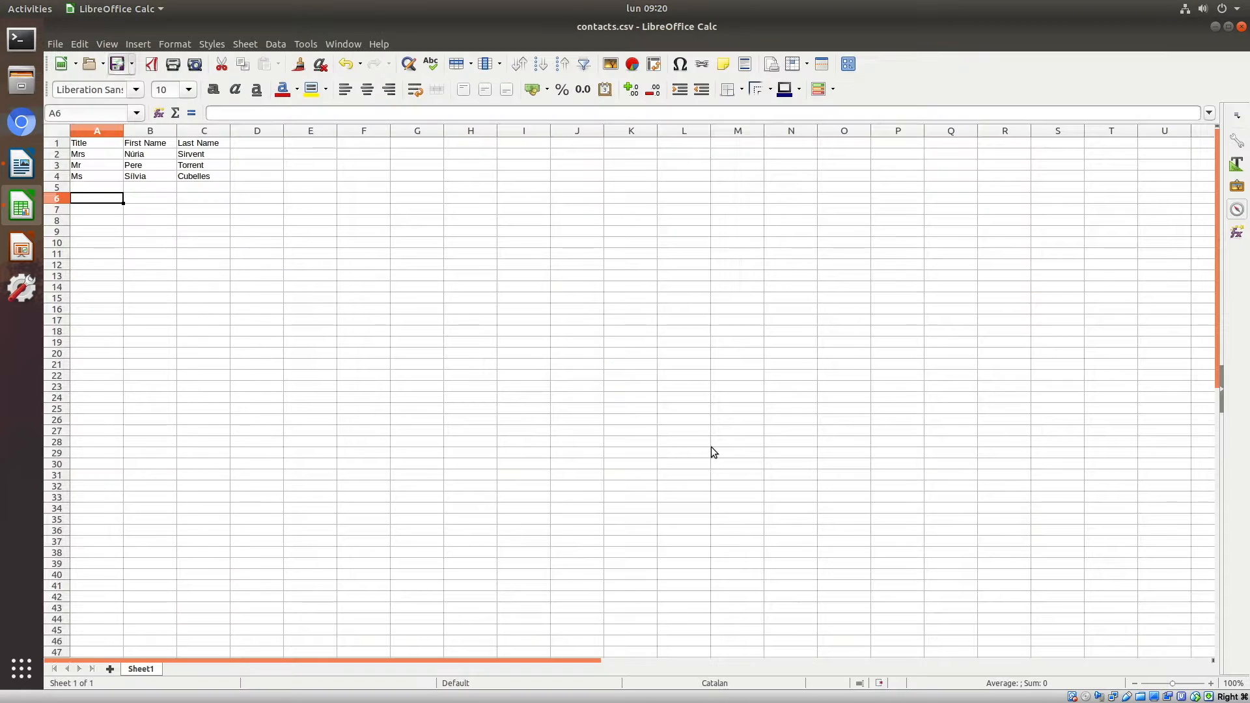
{"action": "left_click", "coordinate": [1242, 28]}
Return to the Writer letter and open the Fields dialog via Insert > Field > More Fields
{"action": "left_click", "coordinate": [1241, 28]}
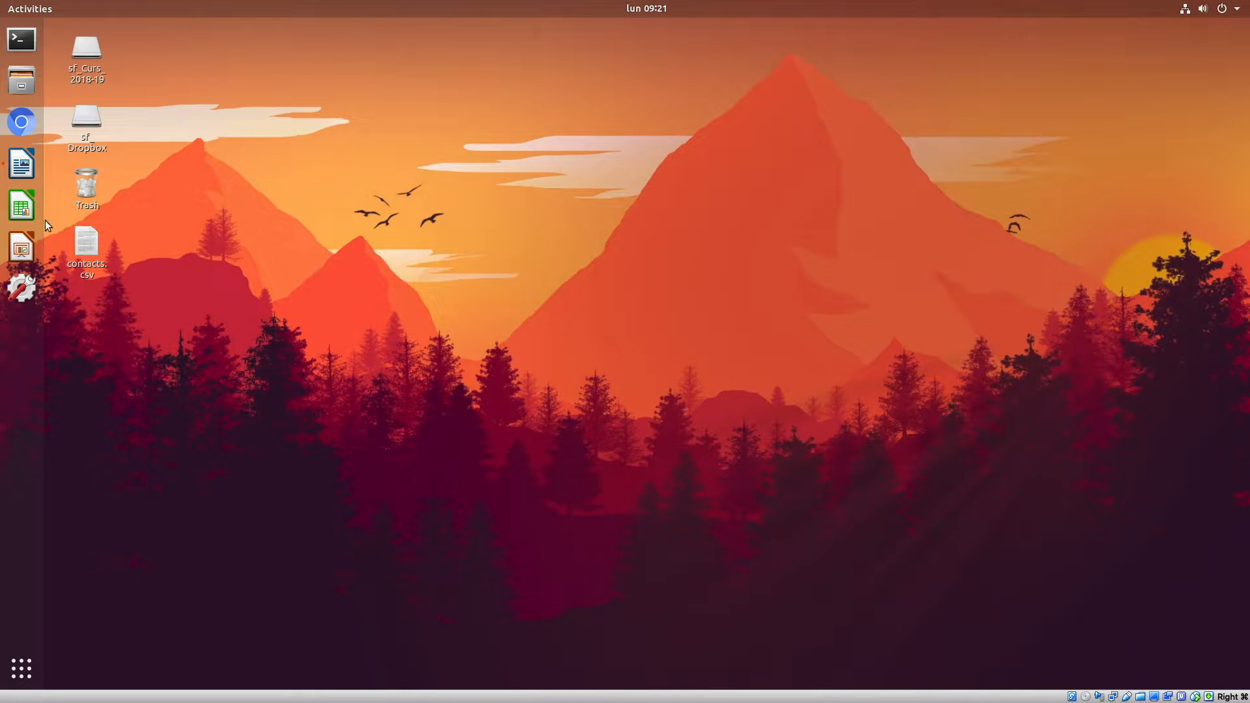
{"action": "left_click", "coordinate": [22, 165]}
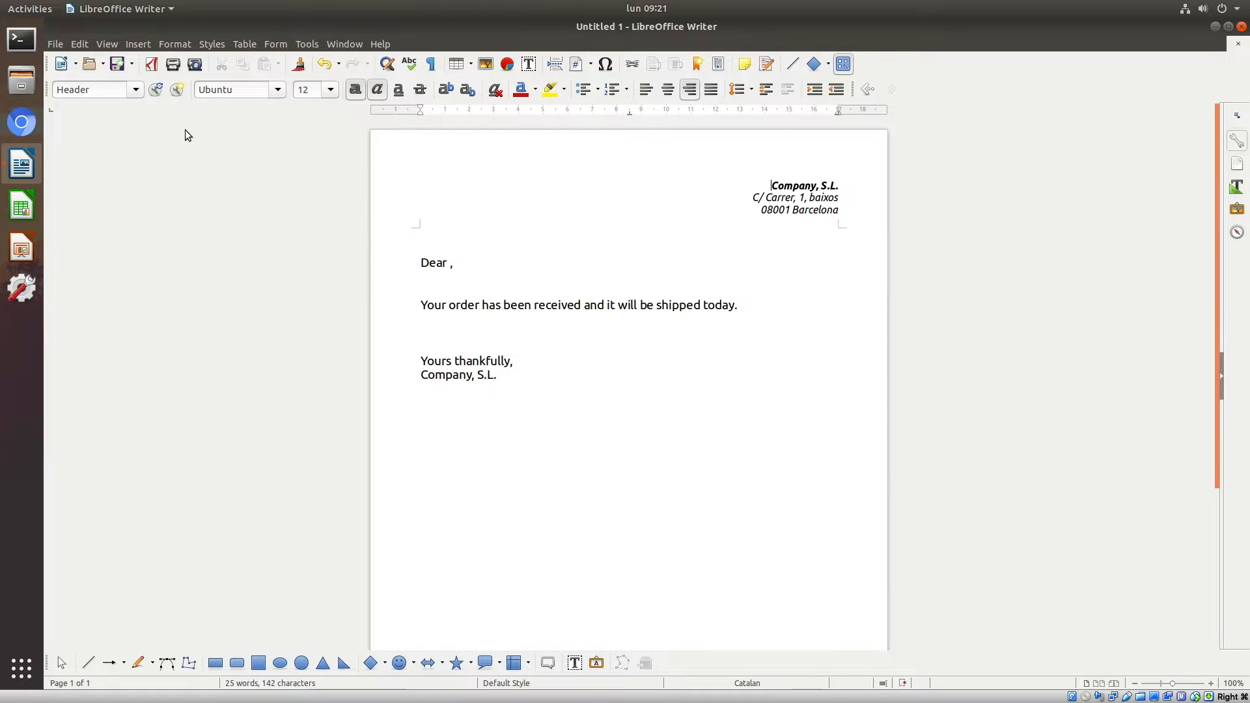
{"action": "left_click", "coordinate": [142, 46]}
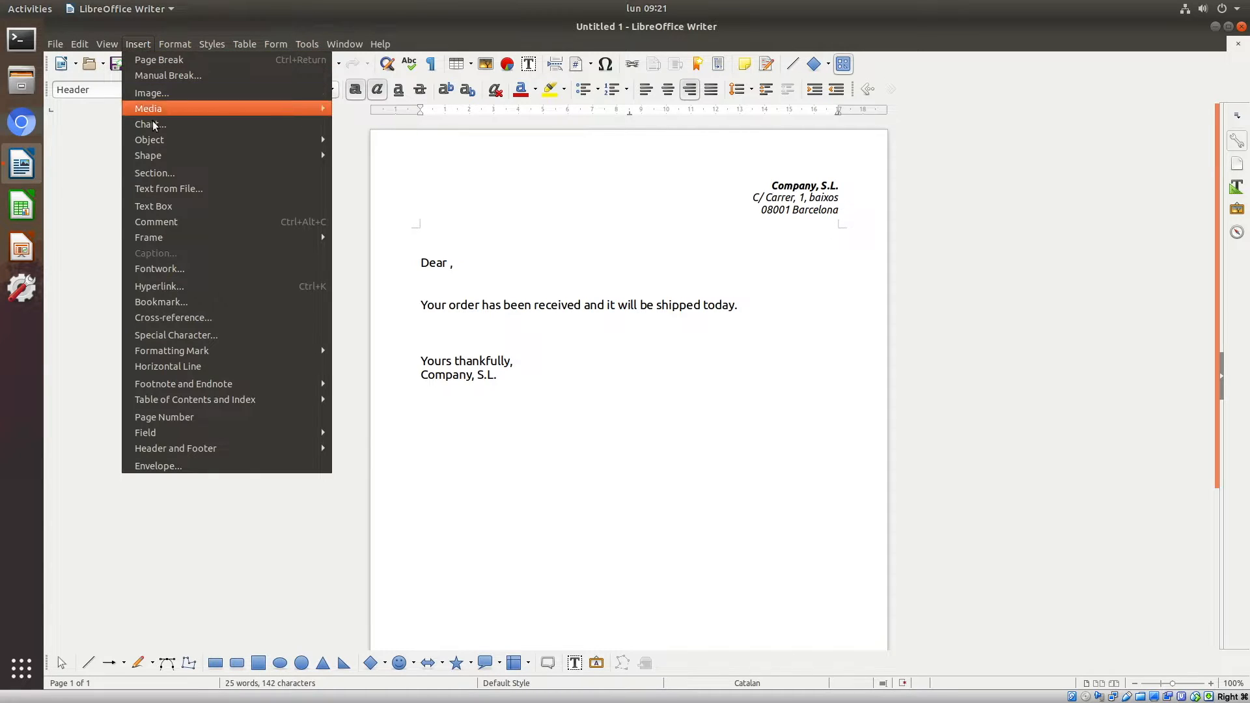
{"action": "mouse_move", "coordinate": [182, 432]}
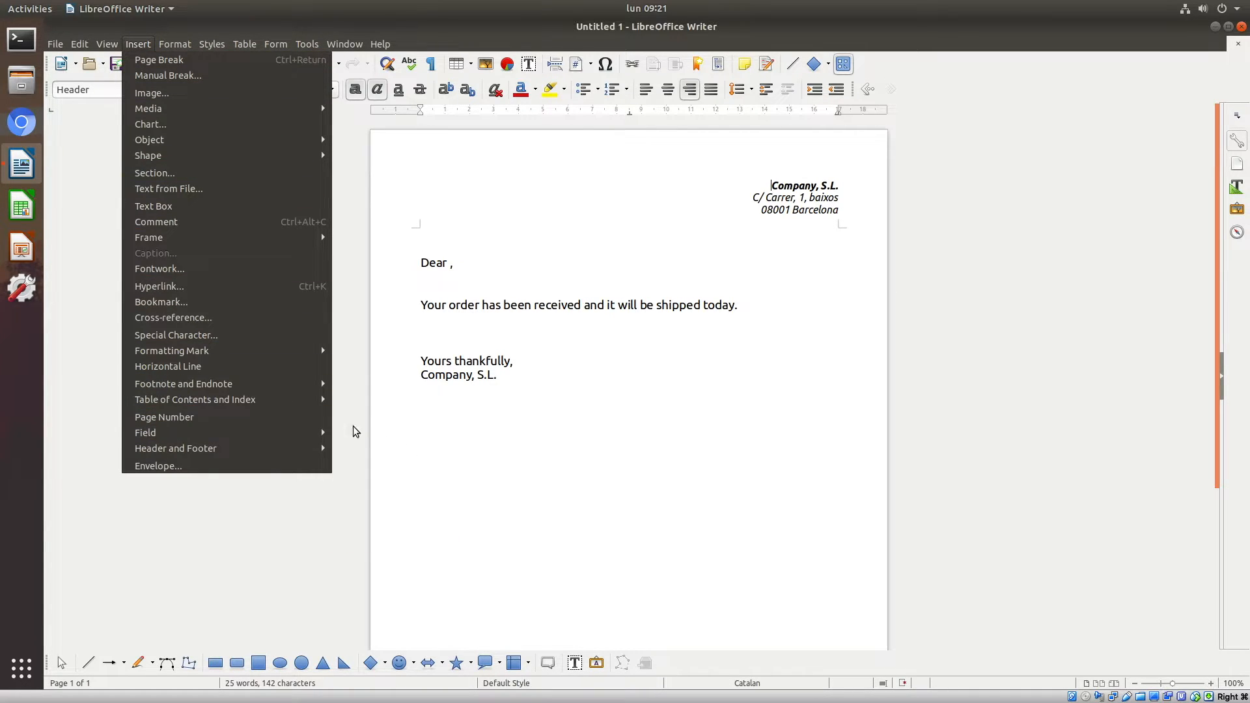
{"action": "left_click", "coordinate": [378, 542]}
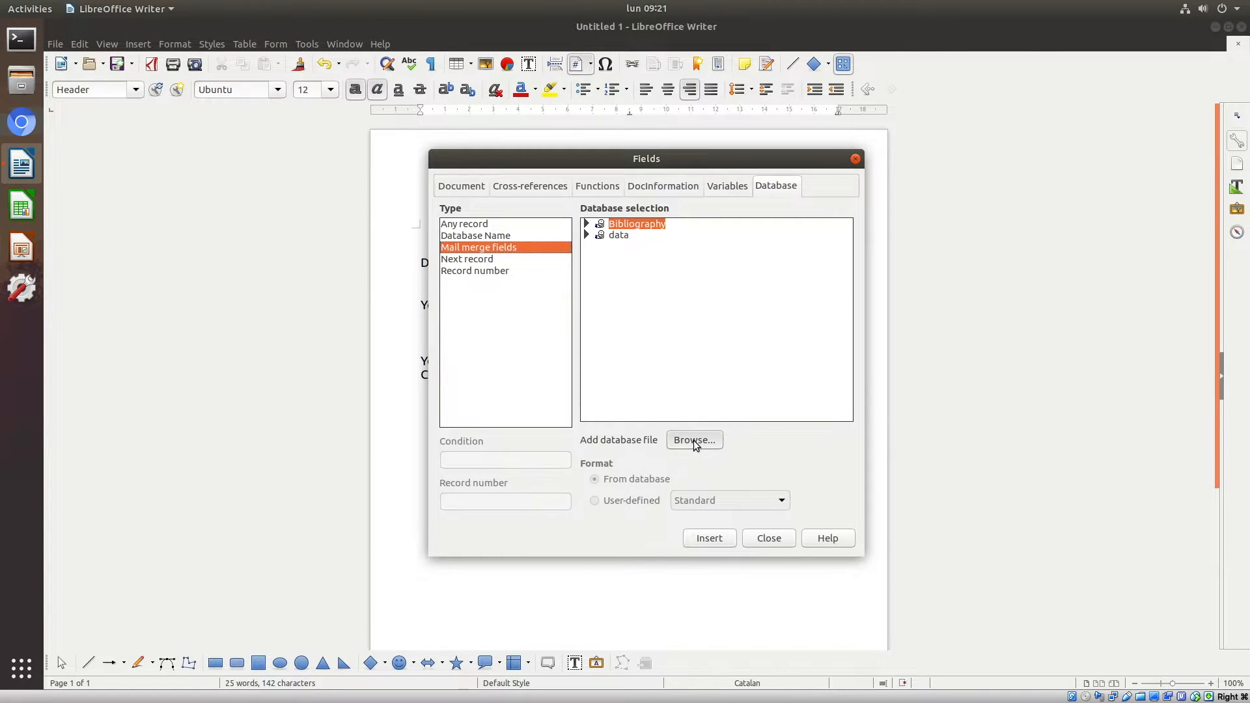
Browse to the Desktop for a database file, then cancel and close the Fields dialog
{"action": "left_click", "coordinate": [694, 440]}
{"action": "left_click", "coordinate": [337, 104]}
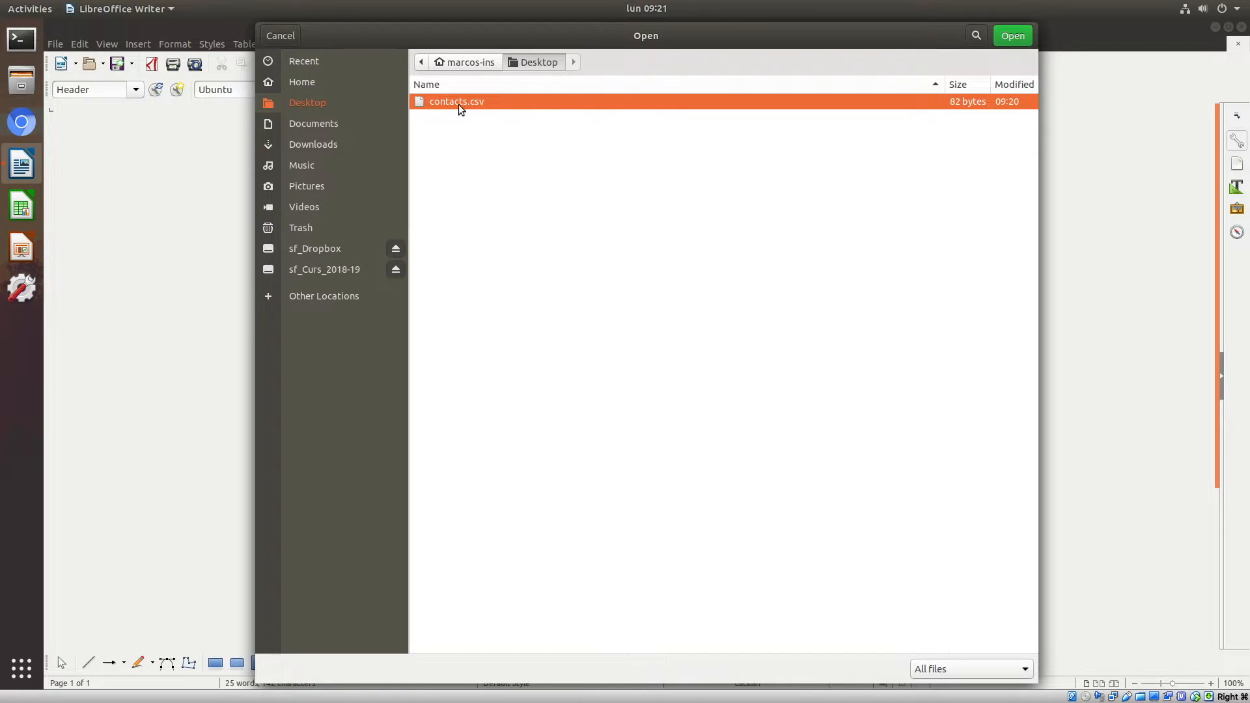
{"action": "left_click", "coordinate": [269, 36]}
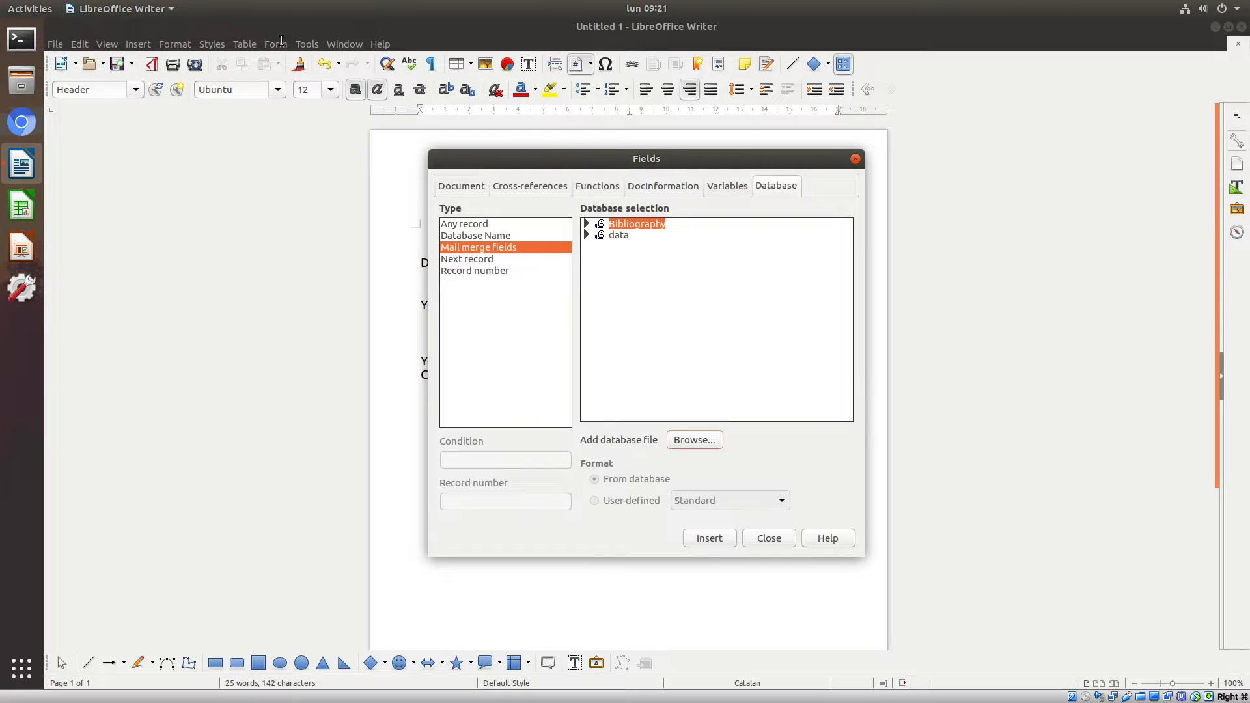
{"action": "left_click", "coordinate": [856, 158]}
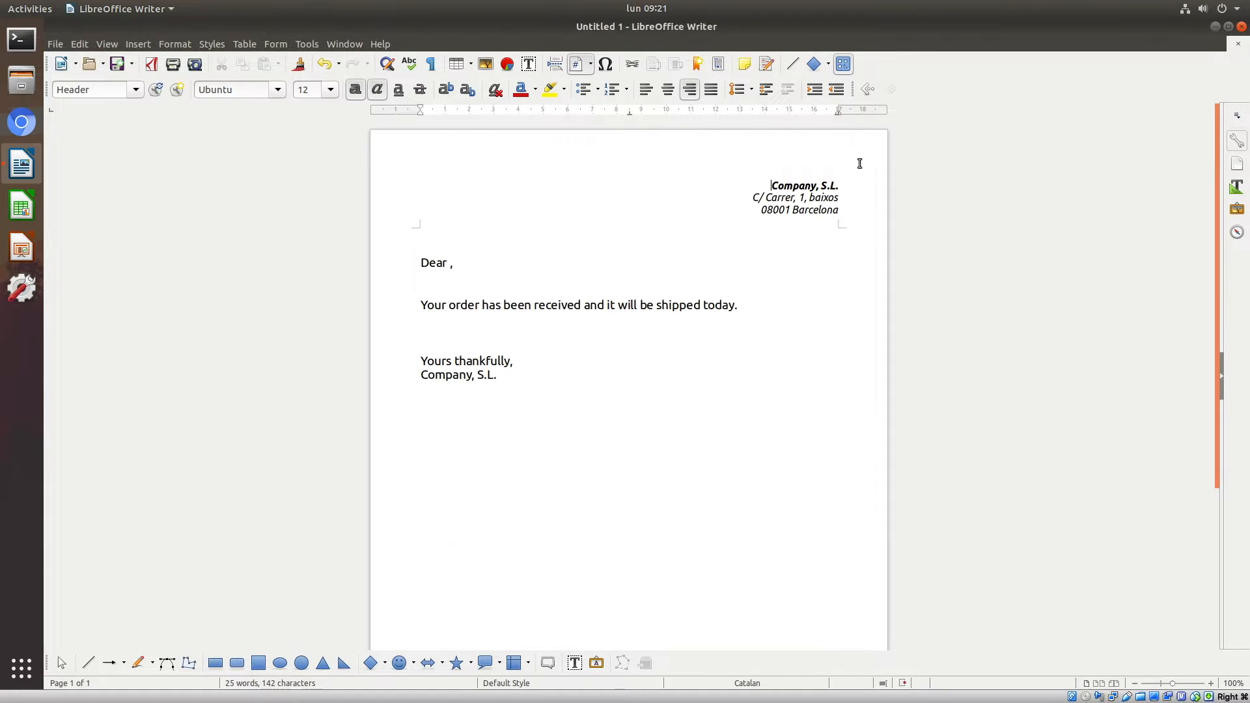
Start the Mail Merge Wizard from Tools and open Select Address List at the address block step
{"action": "left_click", "coordinate": [307, 44]}
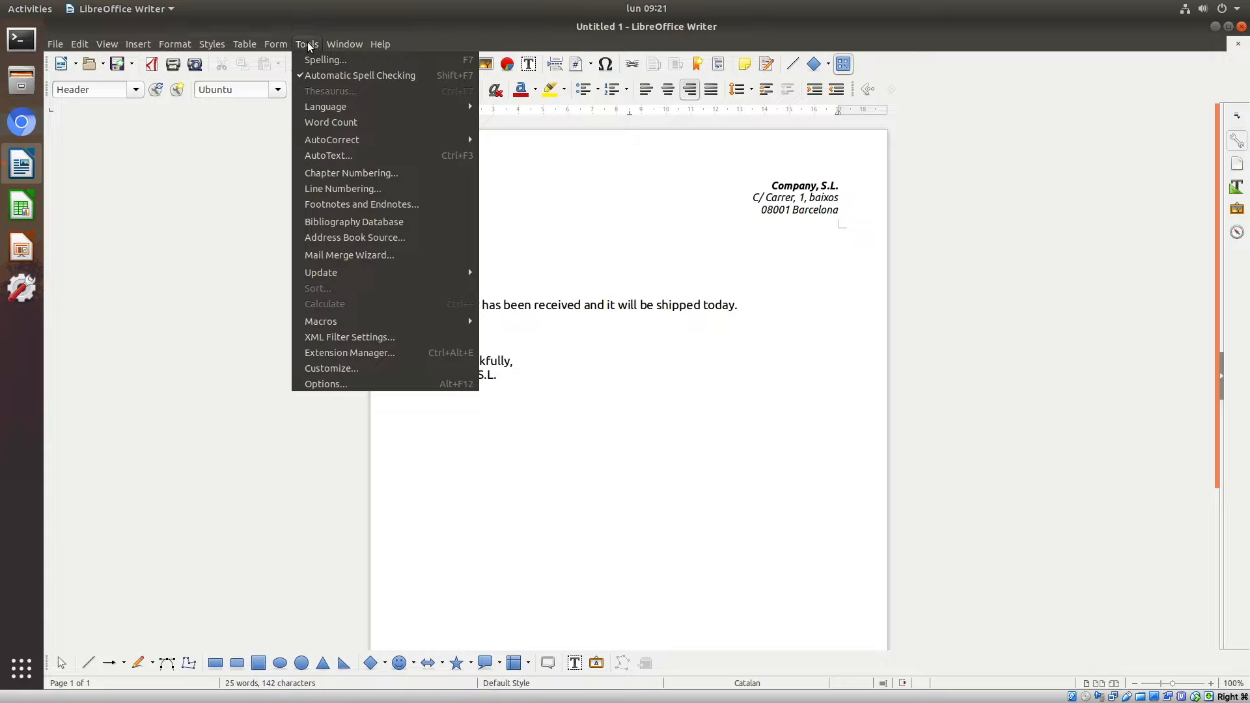
{"action": "left_click", "coordinate": [393, 257]}
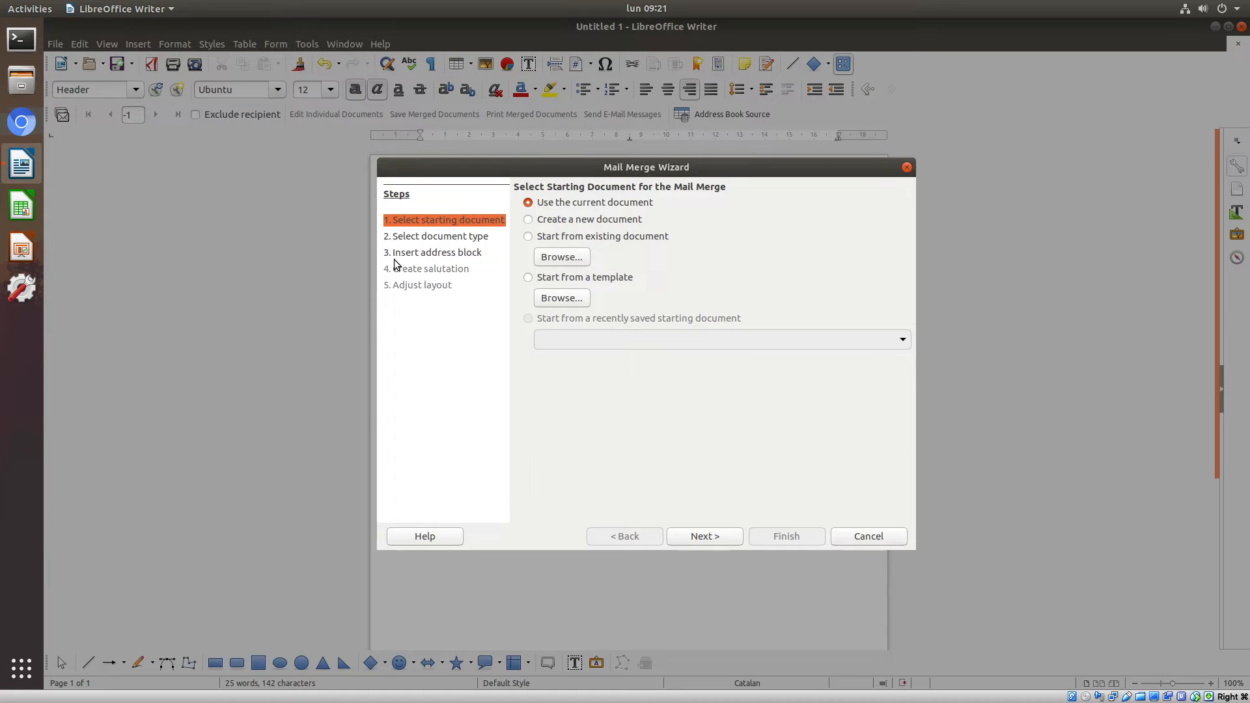
{"action": "left_click", "coordinate": [443, 254]}
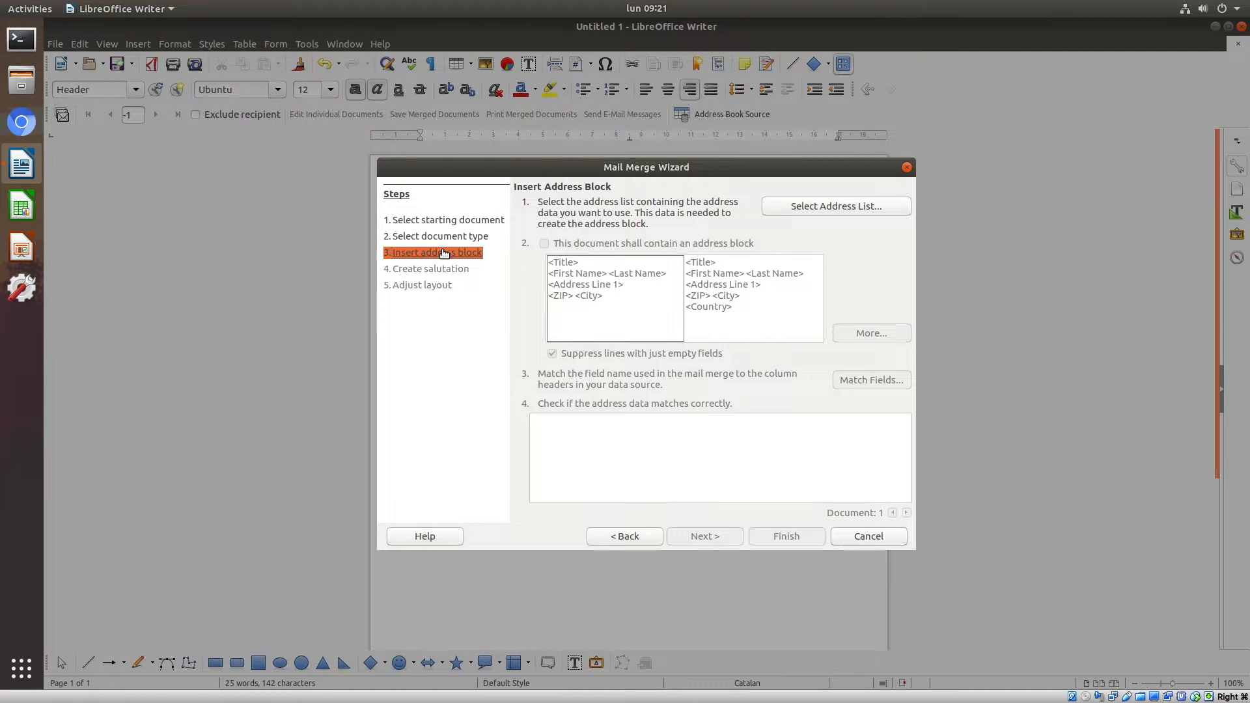
{"action": "left_click", "coordinate": [877, 206]}
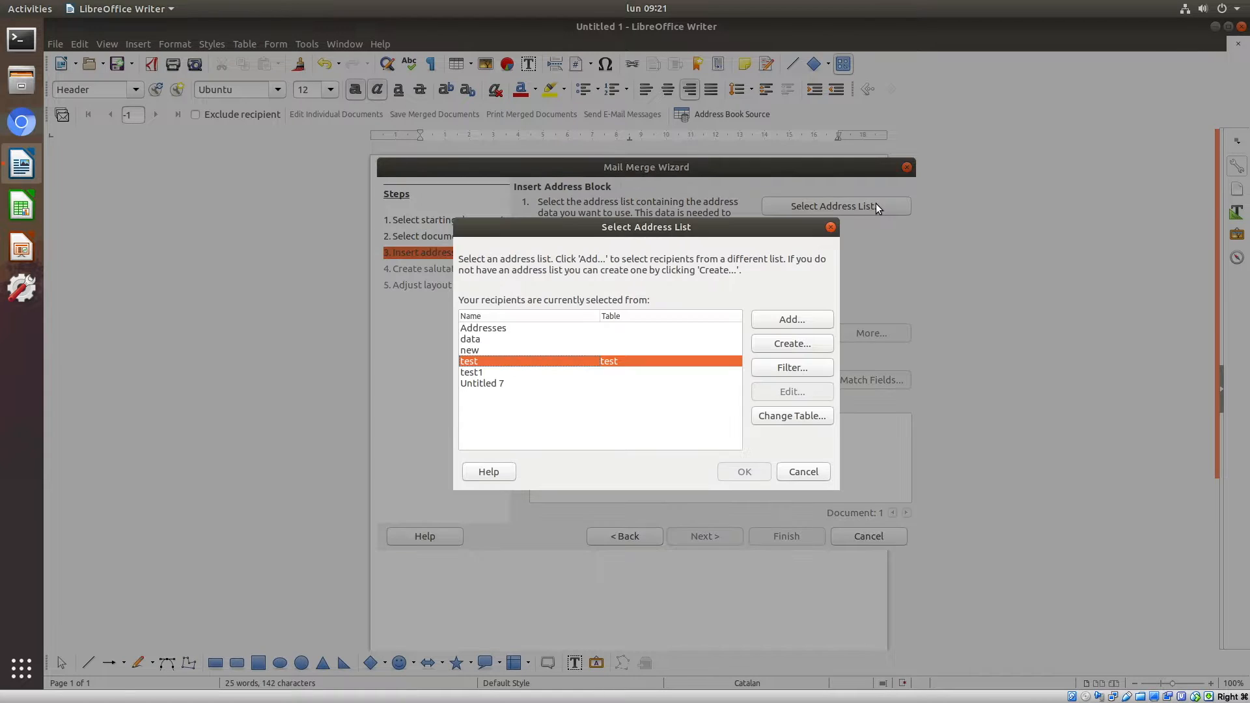
Add contacts.csv from the Desktop as an address list, accepting the text connection settings
{"action": "left_click", "coordinate": [818, 321]}
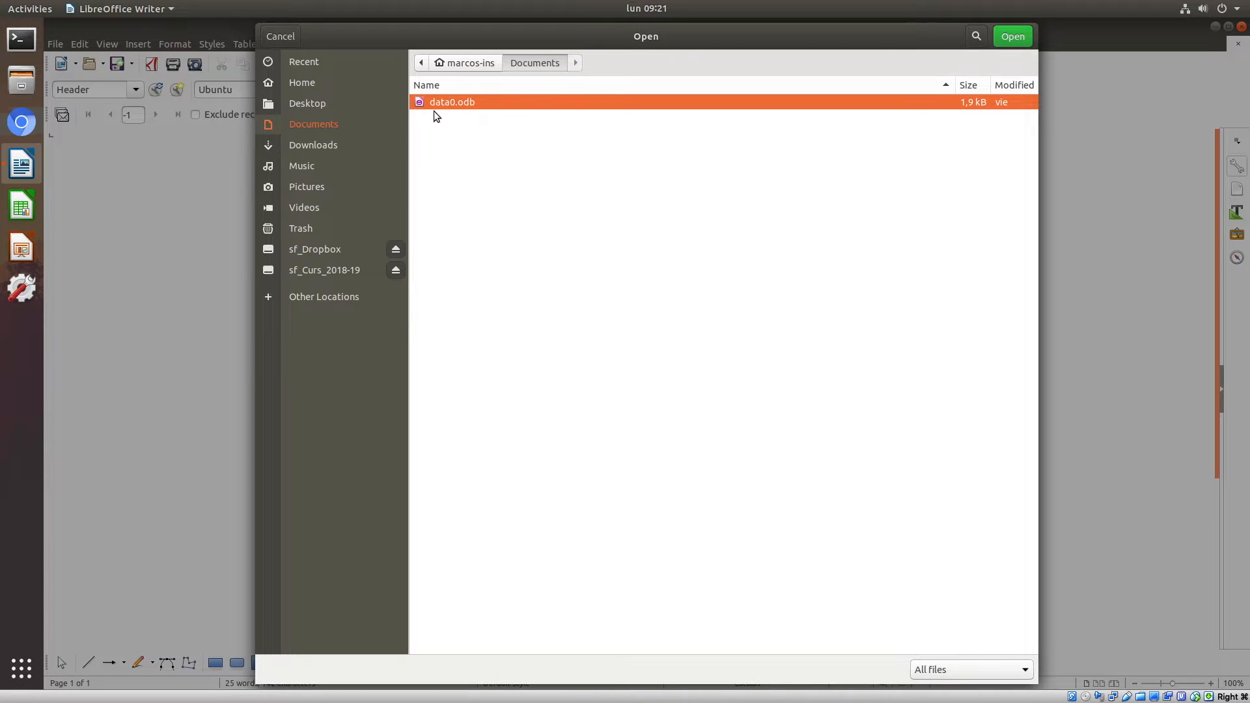
{"action": "left_click", "coordinate": [334, 104]}
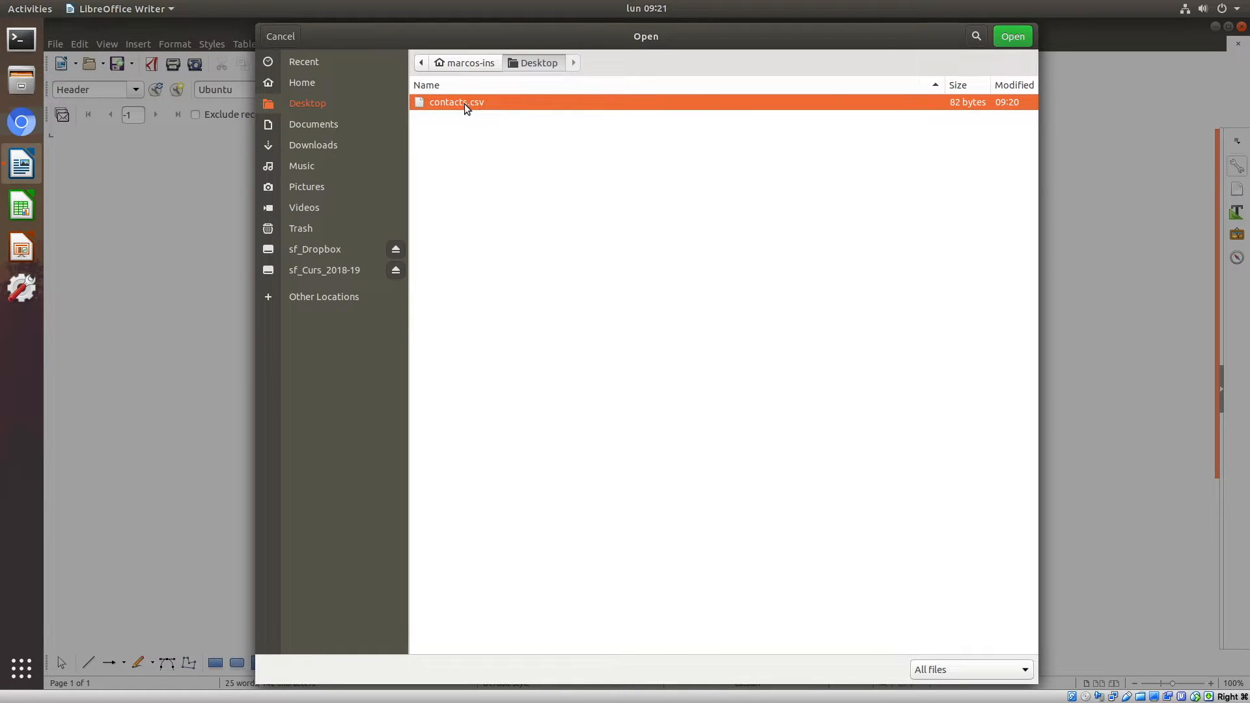
{"action": "left_click", "coordinate": [1011, 39]}
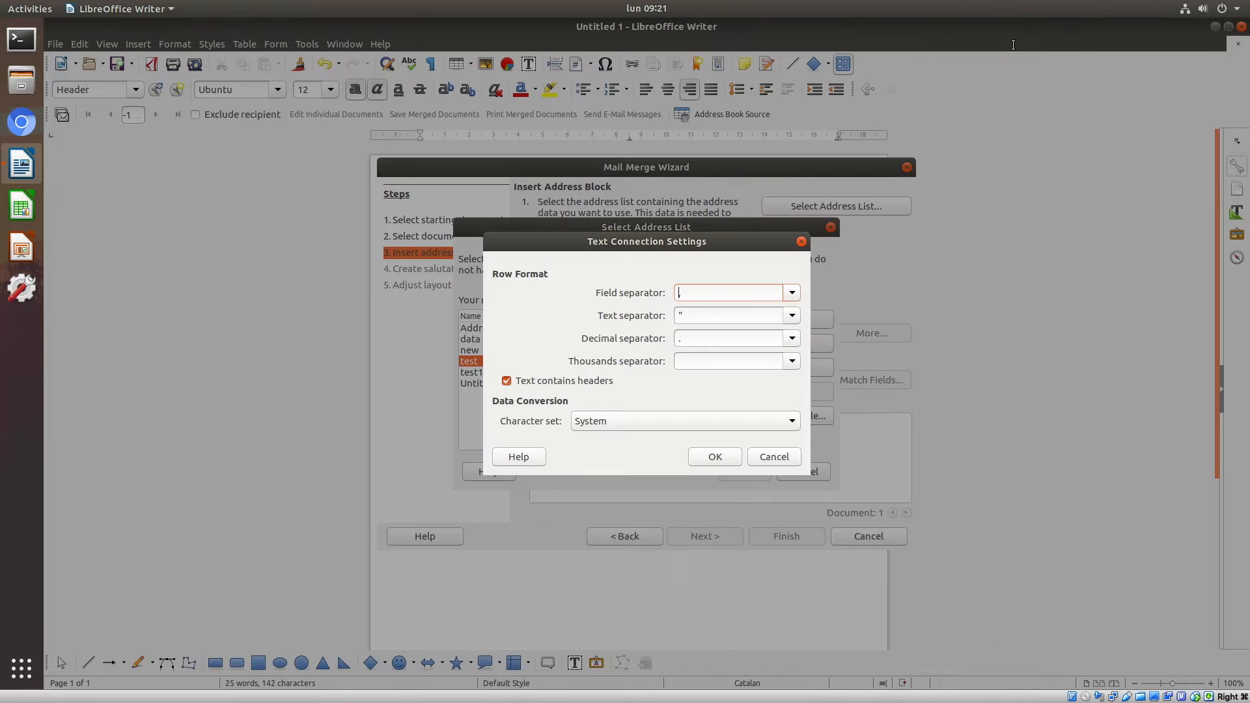
{"action": "left_click", "coordinate": [732, 456]}
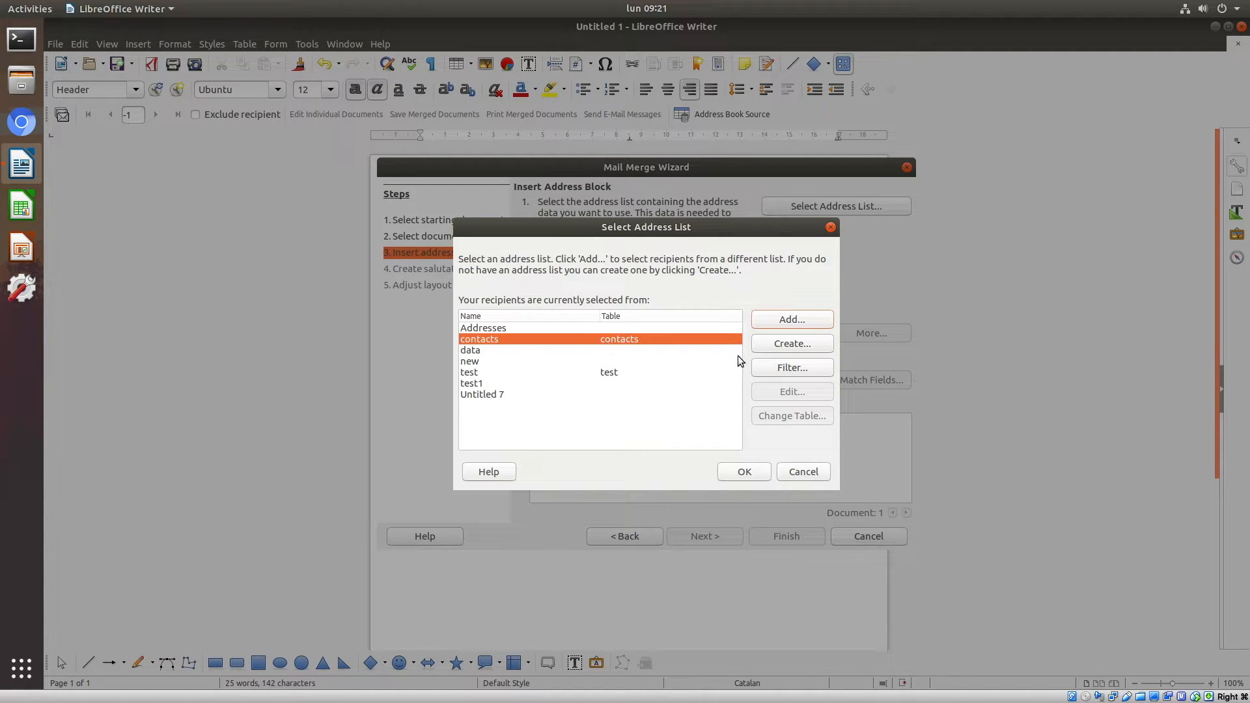
{"action": "left_click", "coordinate": [791, 344]}
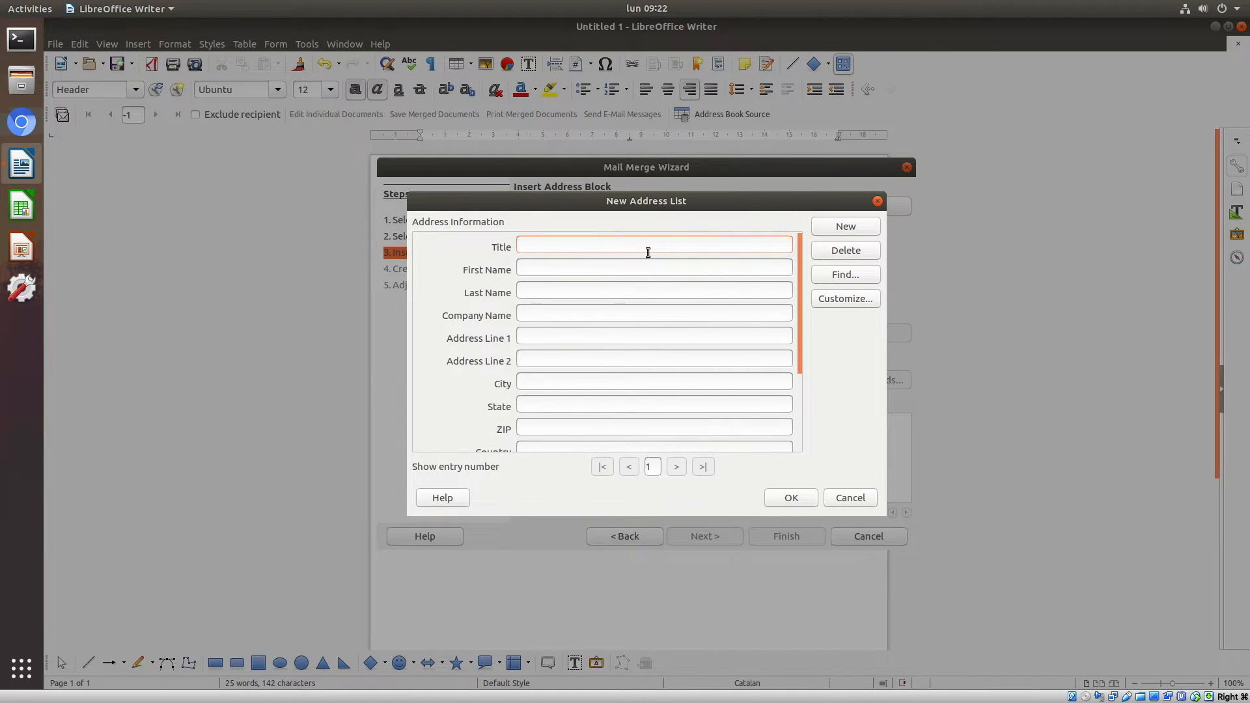
Enter two address entries, each with a contact's title, first name and last name
{"action": "type", "text": "Mrs"}
{"action": "type", "text": "Núria"}
{"action": "type", "text": "Sirvent"}
{"action": "left_click", "coordinate": [840, 230]}
{"action": "type", "text": "M"}
{"action": "type", "text": "Pere"}
{"action": "key", "text": "Tab"}
{"action": "type", "text": "Torrent"}
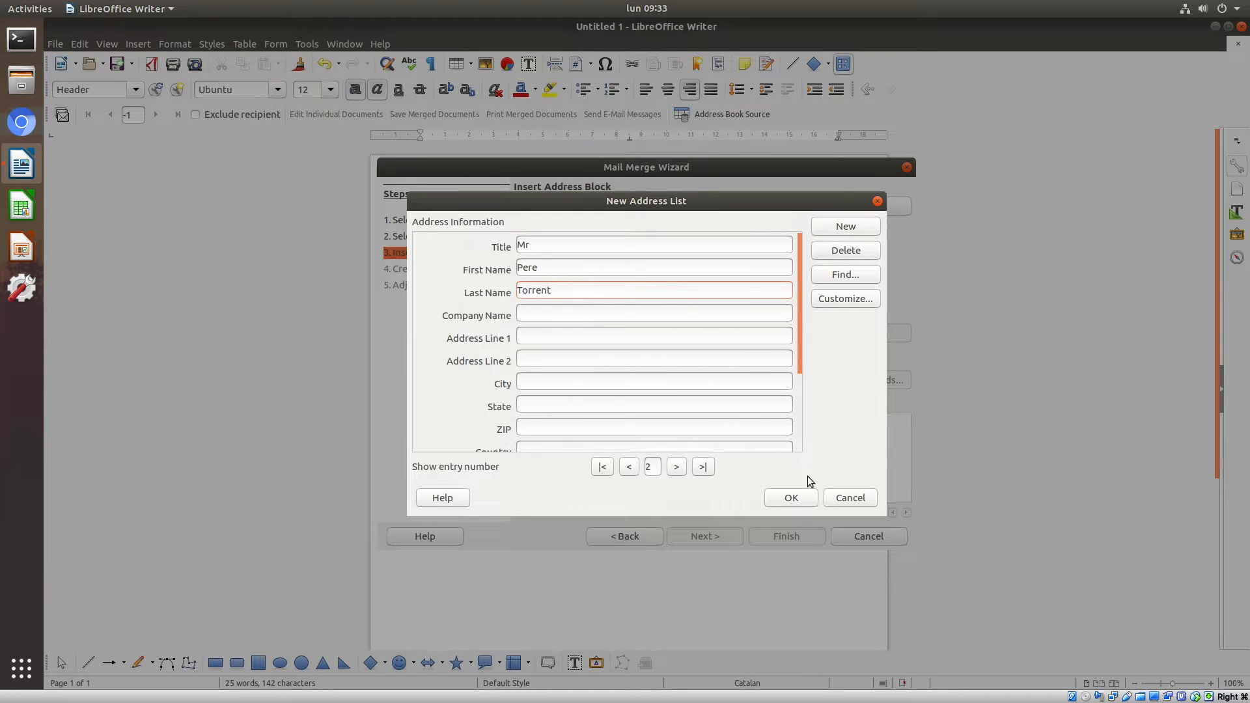
Save the new address list on the Desktop as contacts2.csv
{"action": "left_click", "coordinate": [792, 498]}
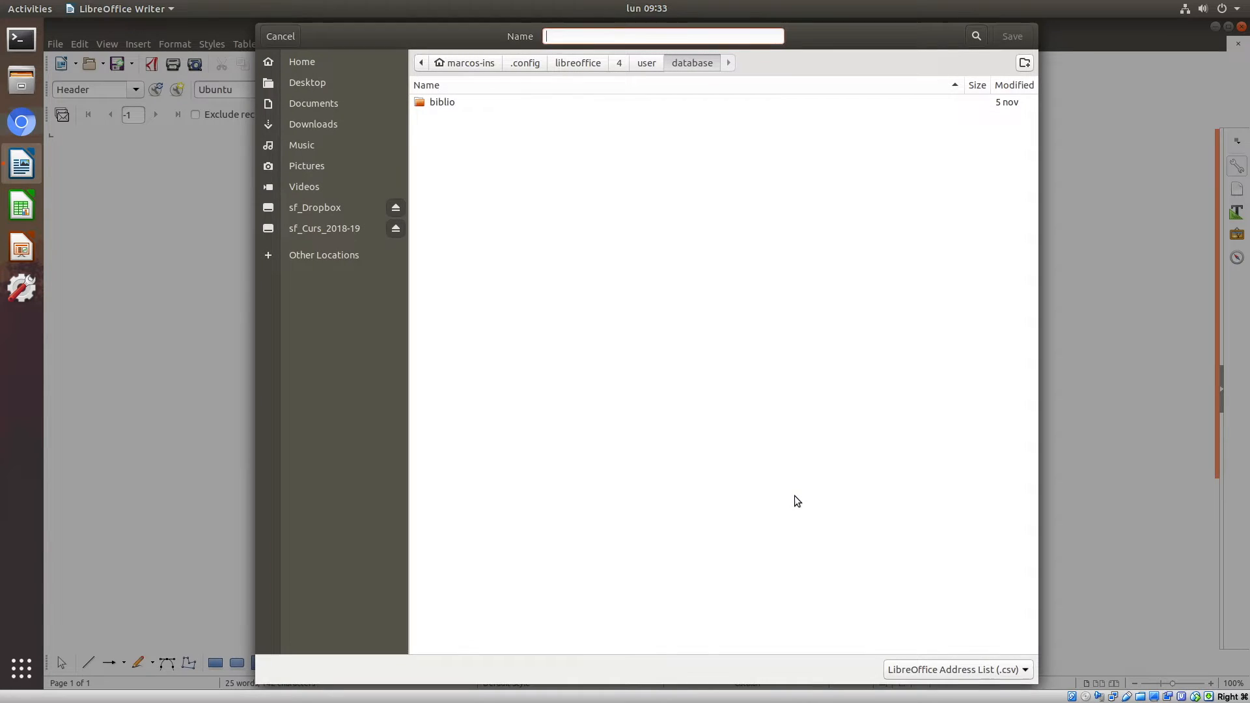
{"action": "left_click", "coordinate": [339, 88]}
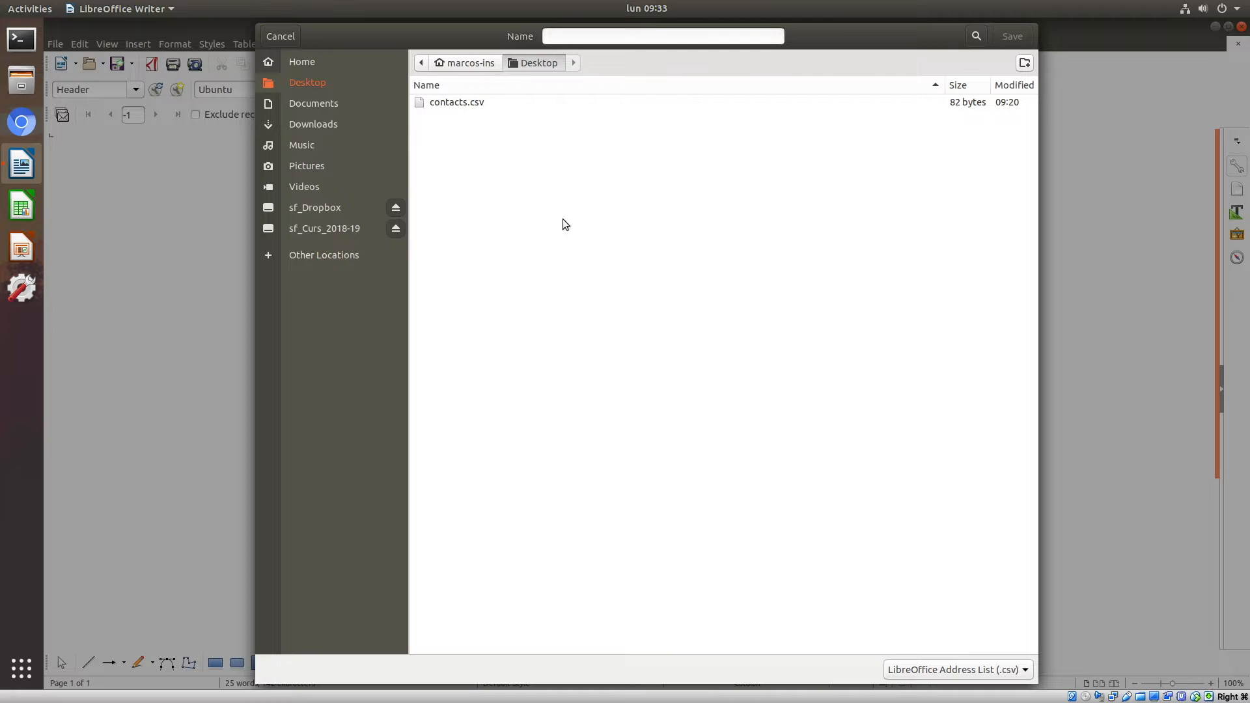
{"action": "left_click", "coordinate": [562, 35]}
{"action": "left_click", "coordinate": [455, 102]}
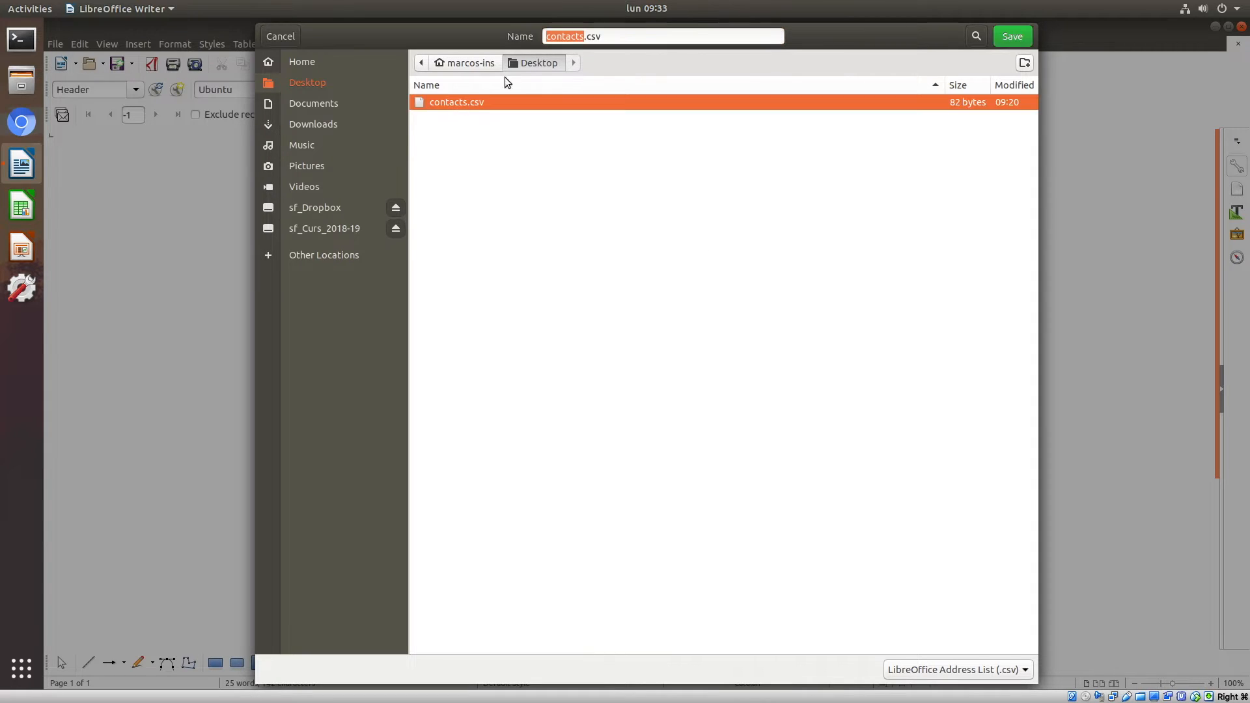
{"action": "left_click", "coordinate": [585, 36]}
{"action": "type", "text": "2"}
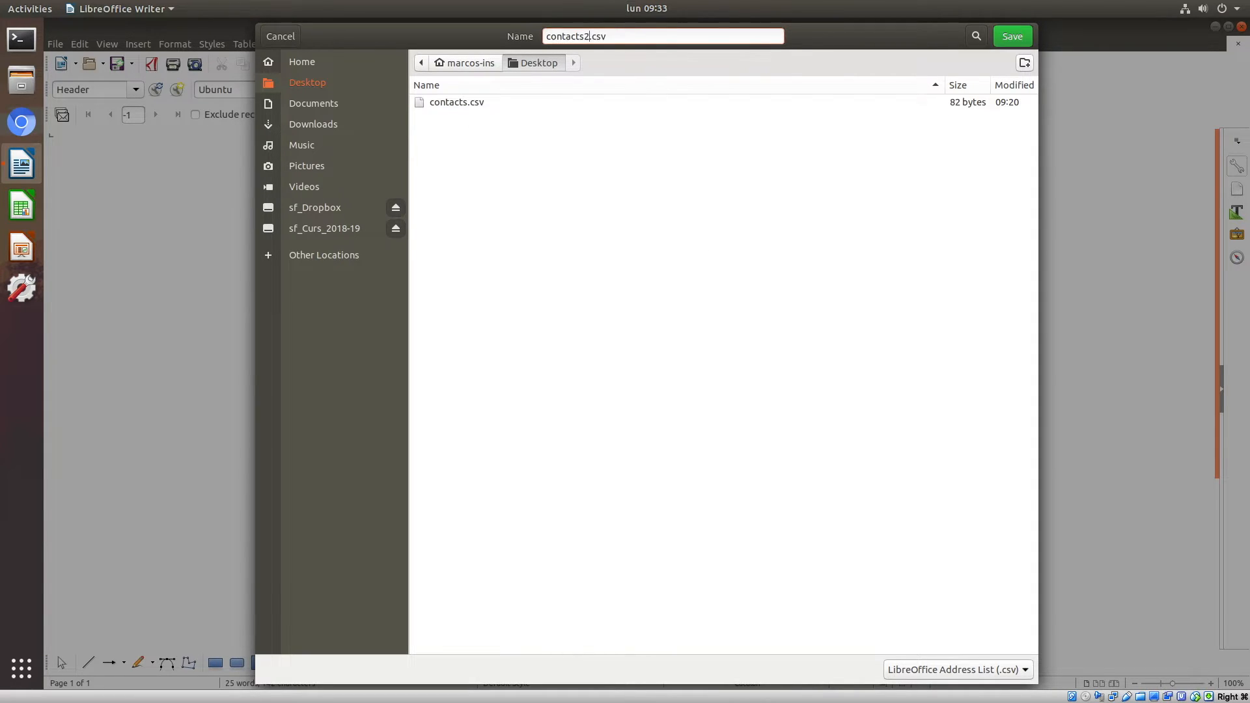
{"action": "left_click", "coordinate": [1022, 39]}
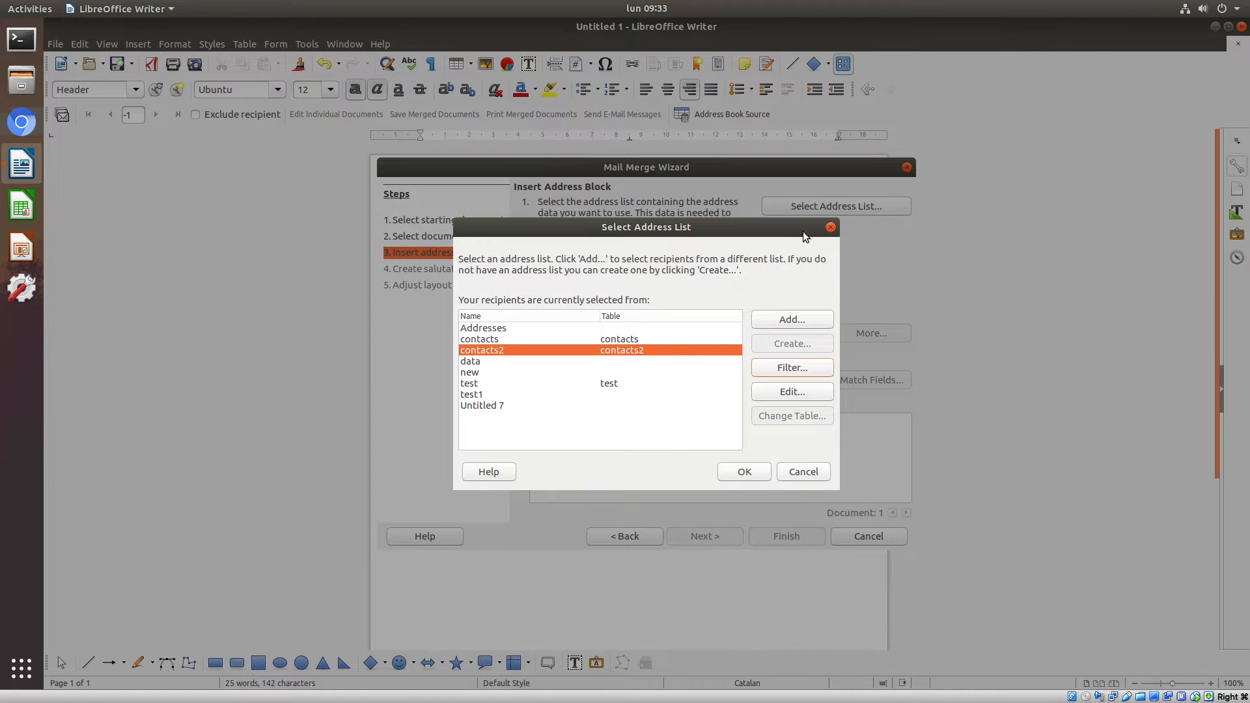
Select contacts as the address list, confirm it, and finish the Mail Merge Wizard
{"action": "left_click", "coordinate": [623, 339]}
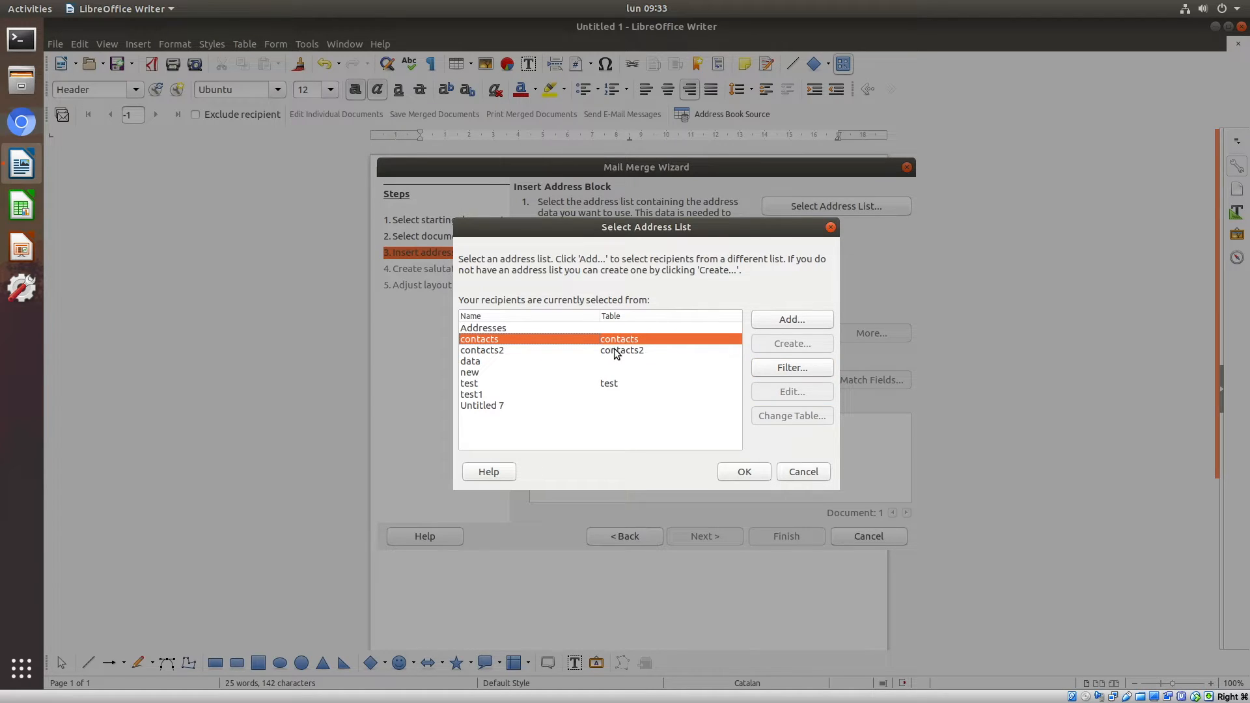
{"action": "left_click", "coordinate": [636, 349]}
{"action": "left_click", "coordinate": [650, 337]}
{"action": "left_click", "coordinate": [744, 471]}
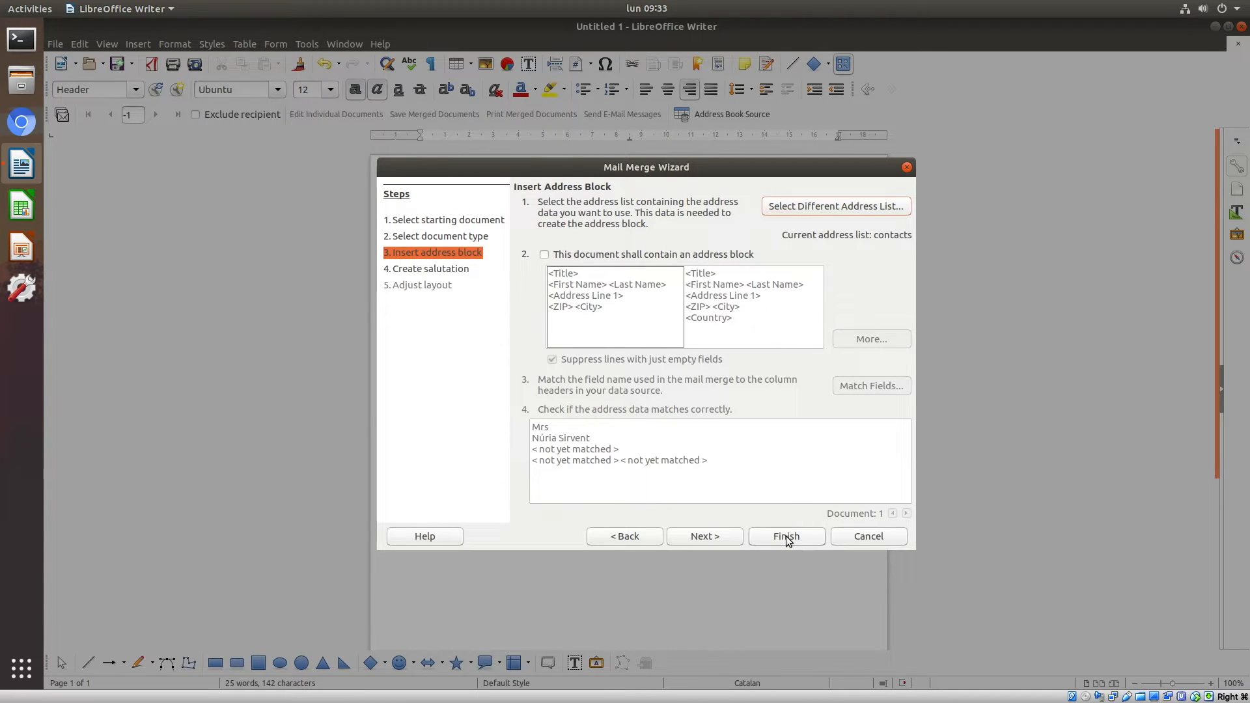
{"action": "left_click", "coordinate": [787, 536]}
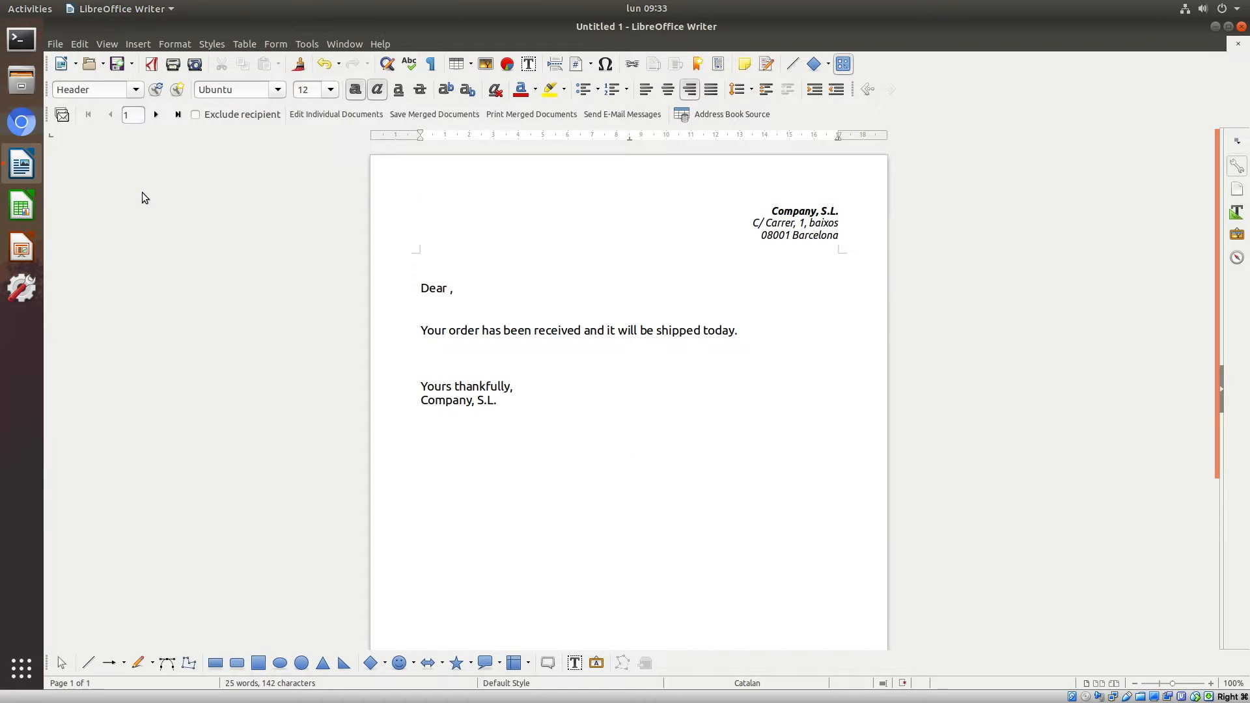
Open More Fields, set Database to Mail merge fields, and expand contacts to show Title, First Name, Last Name
{"action": "left_click", "coordinate": [139, 45]}
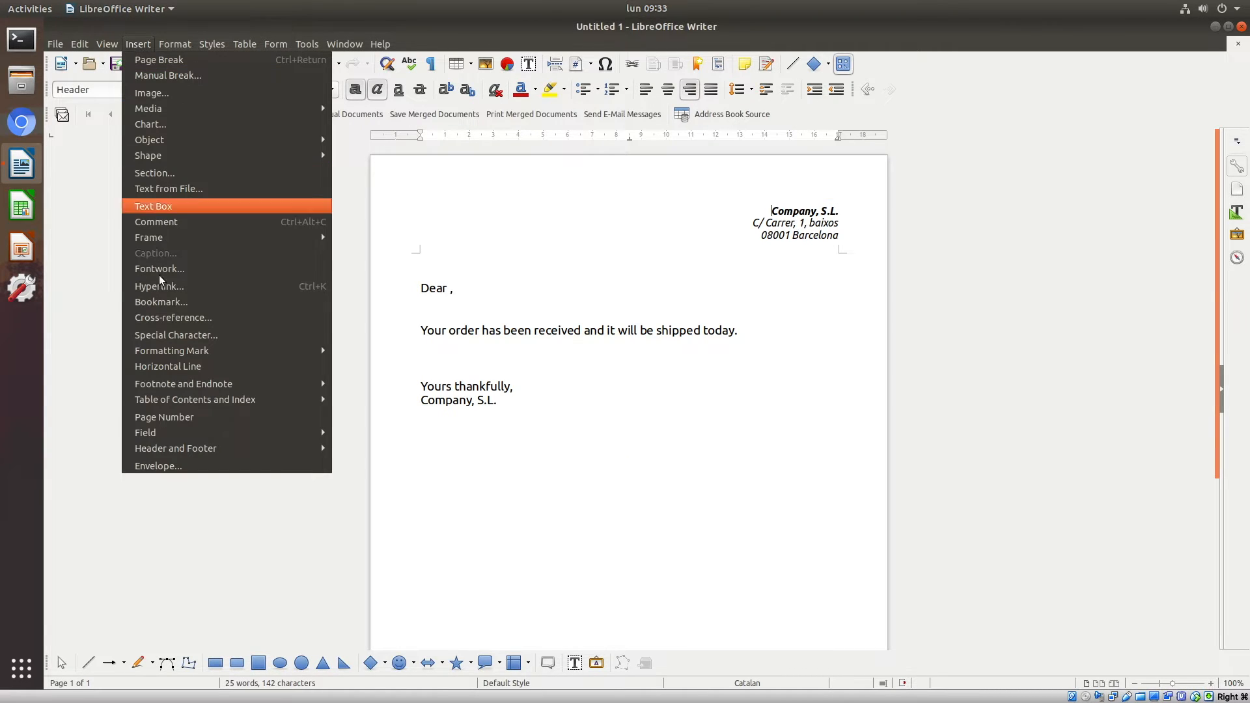
{"action": "mouse_move", "coordinate": [168, 432]}
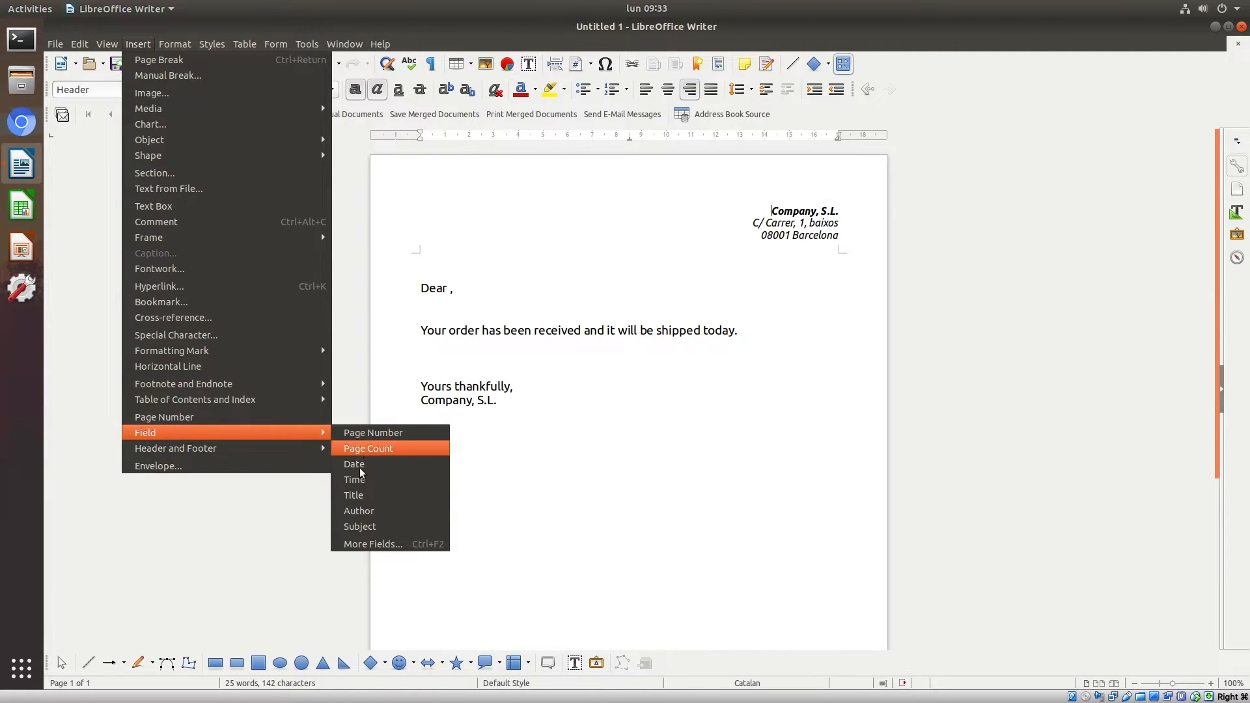
{"action": "left_click", "coordinate": [391, 552]}
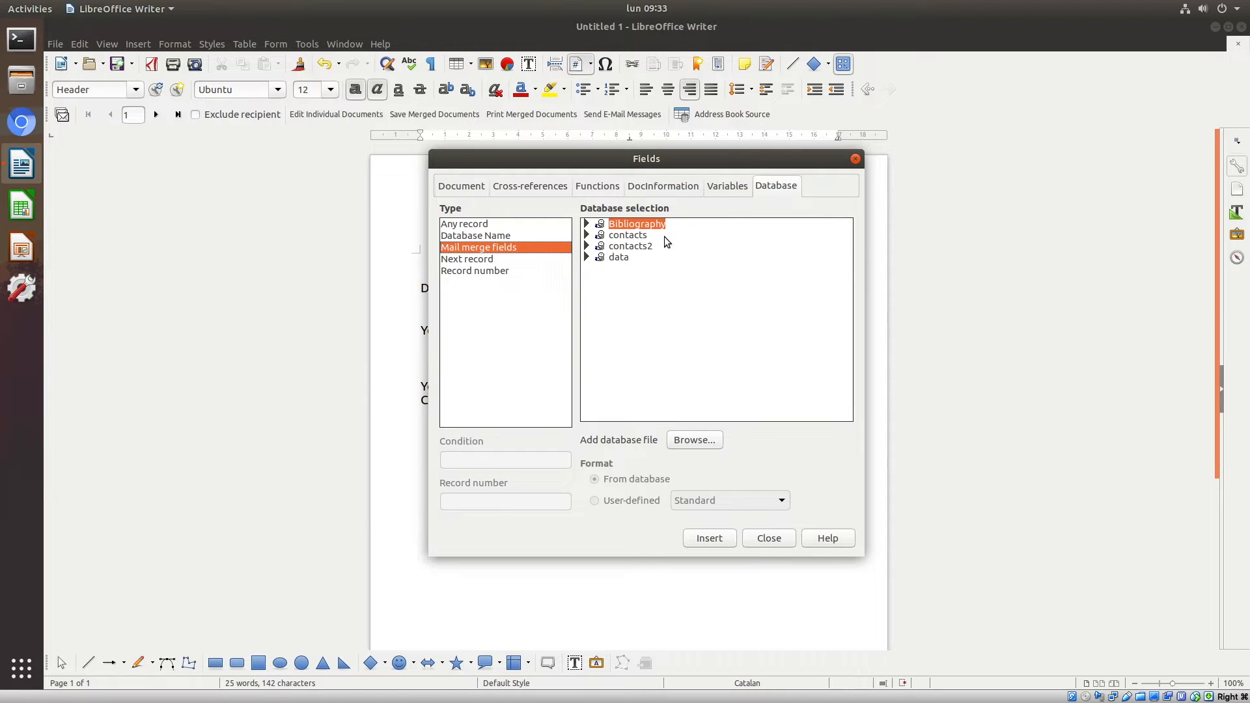
{"action": "left_click", "coordinate": [462, 192]}
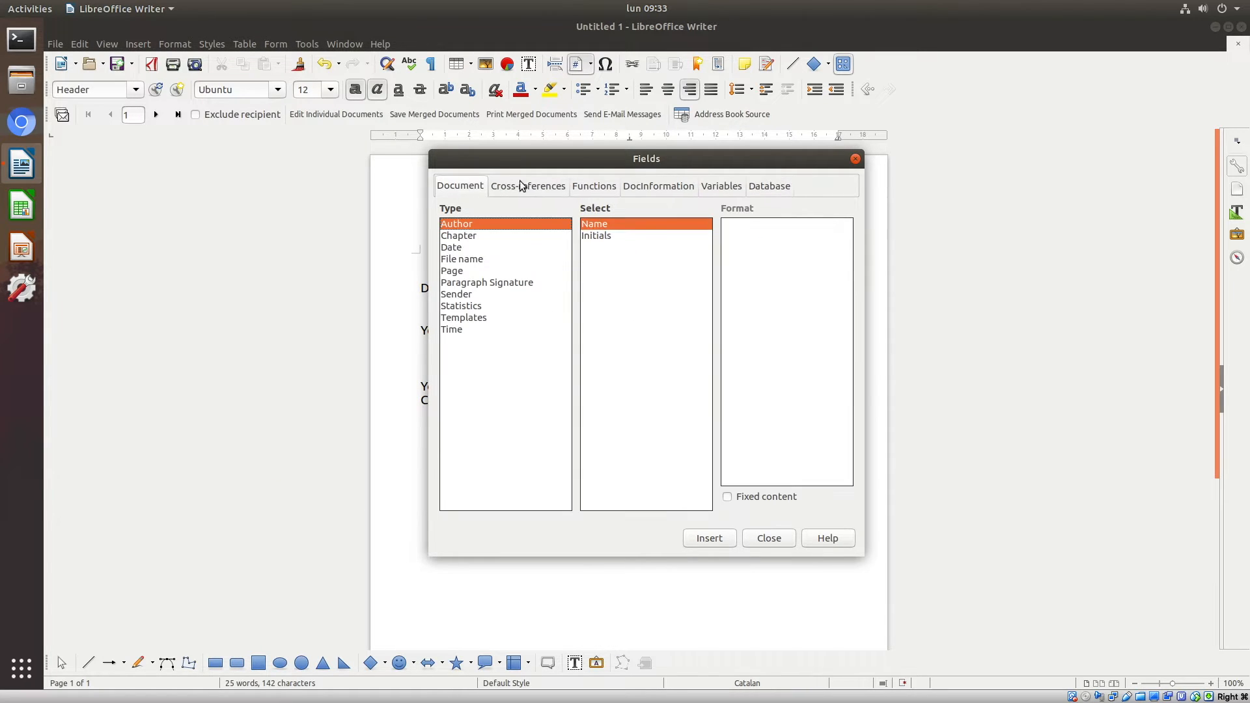
{"action": "left_click", "coordinate": [760, 189]}
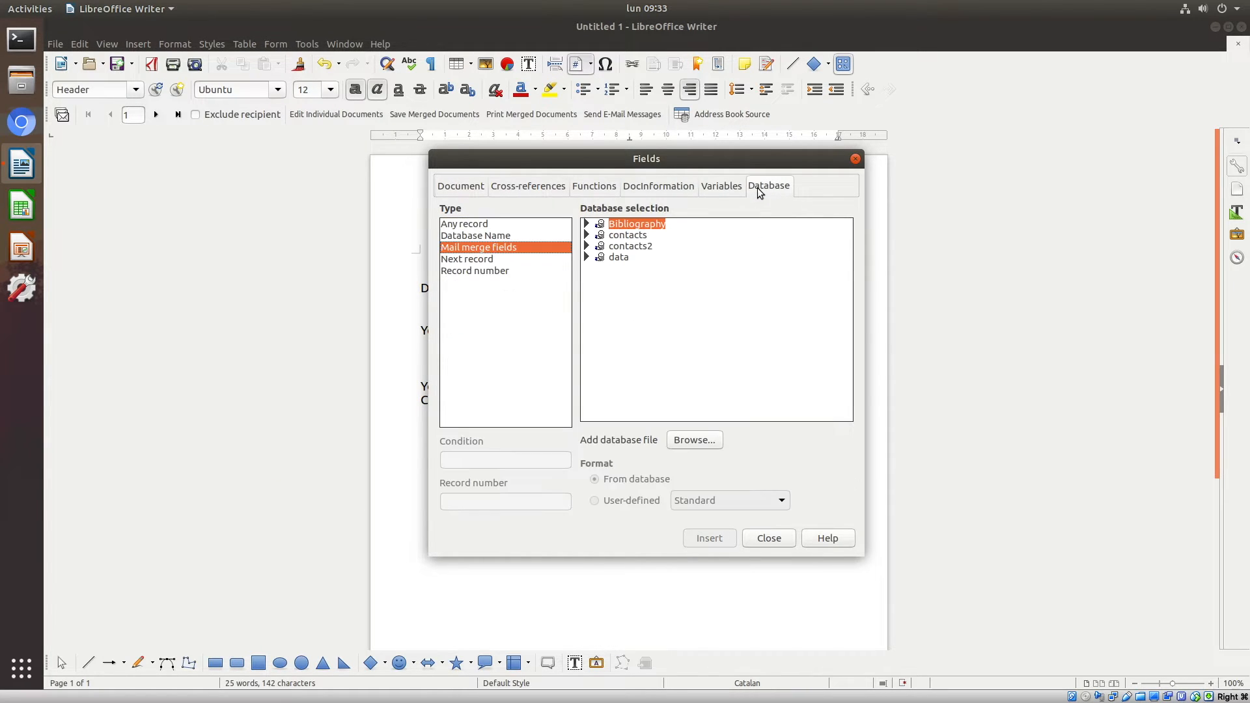
{"action": "left_click", "coordinate": [478, 224]}
{"action": "left_click", "coordinate": [476, 248]}
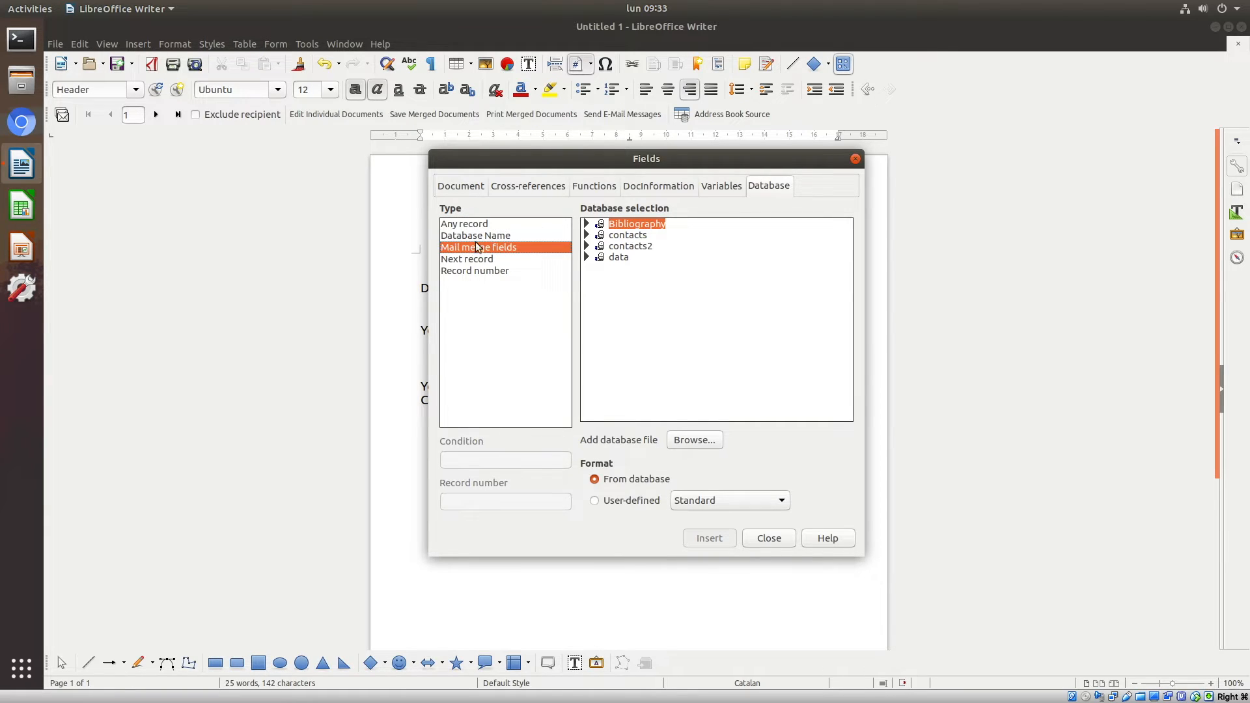
{"action": "left_click", "coordinate": [586, 234]}
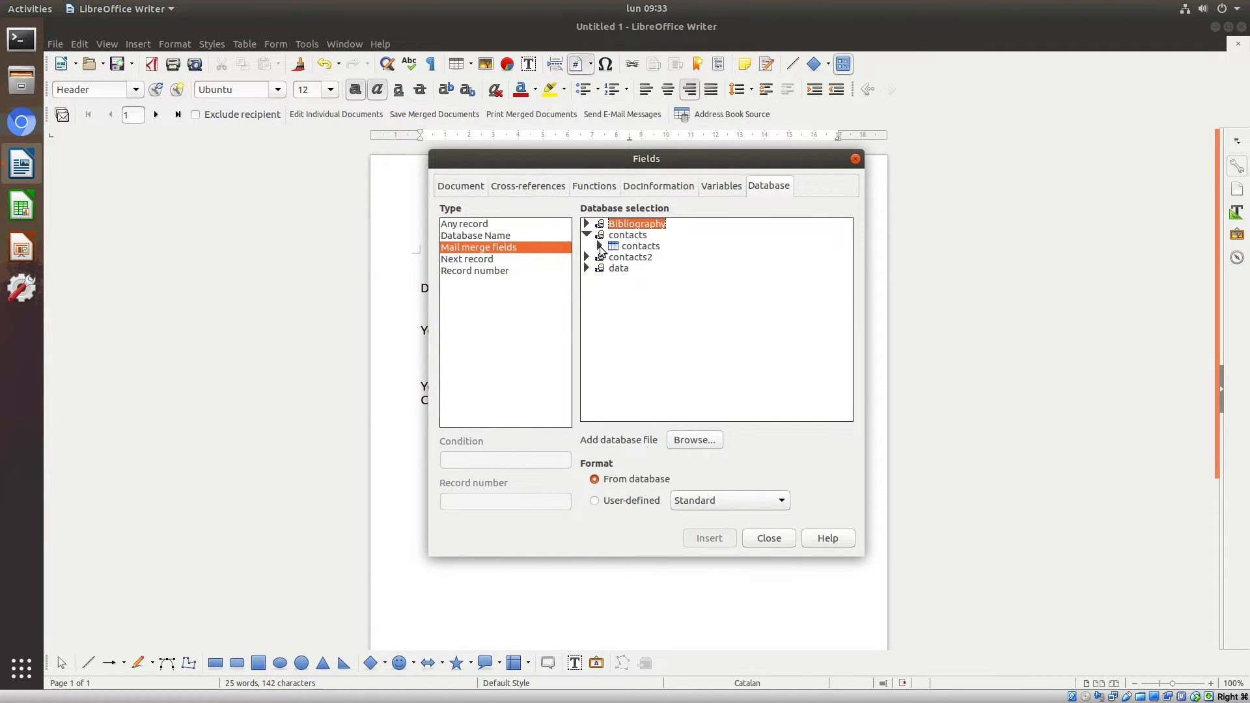
{"action": "left_click", "coordinate": [599, 246]}
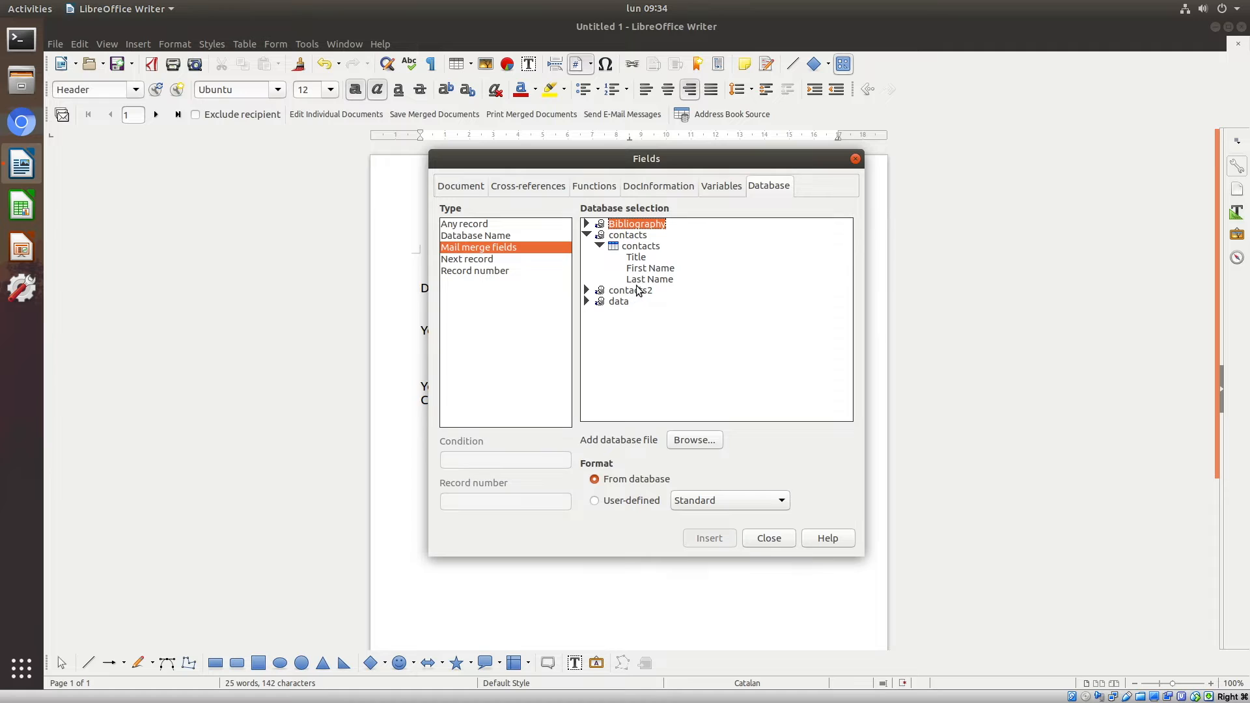
{"action": "left_click_drag", "start_coordinate": [696, 158], "coordinate": [1038, 253]}
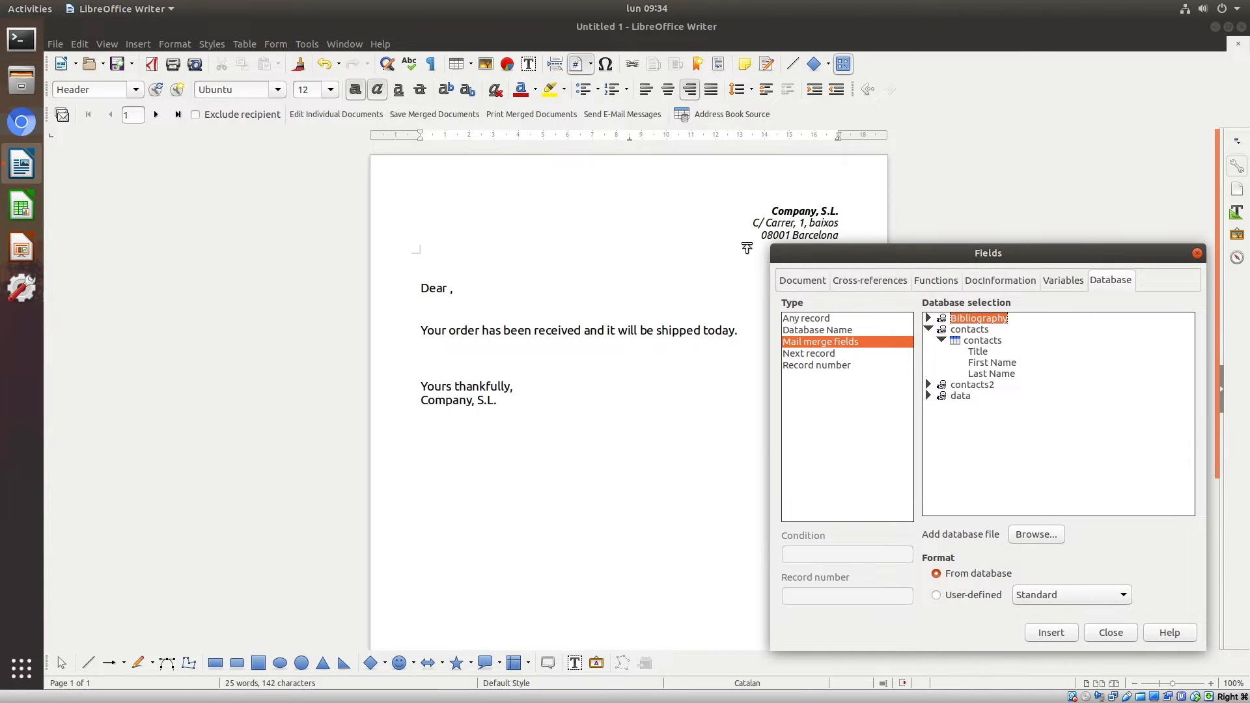
Insert the Title, First Name and Last Name merge fields after 'Dear ' in the greeting
{"action": "left_click", "coordinate": [450, 287]}
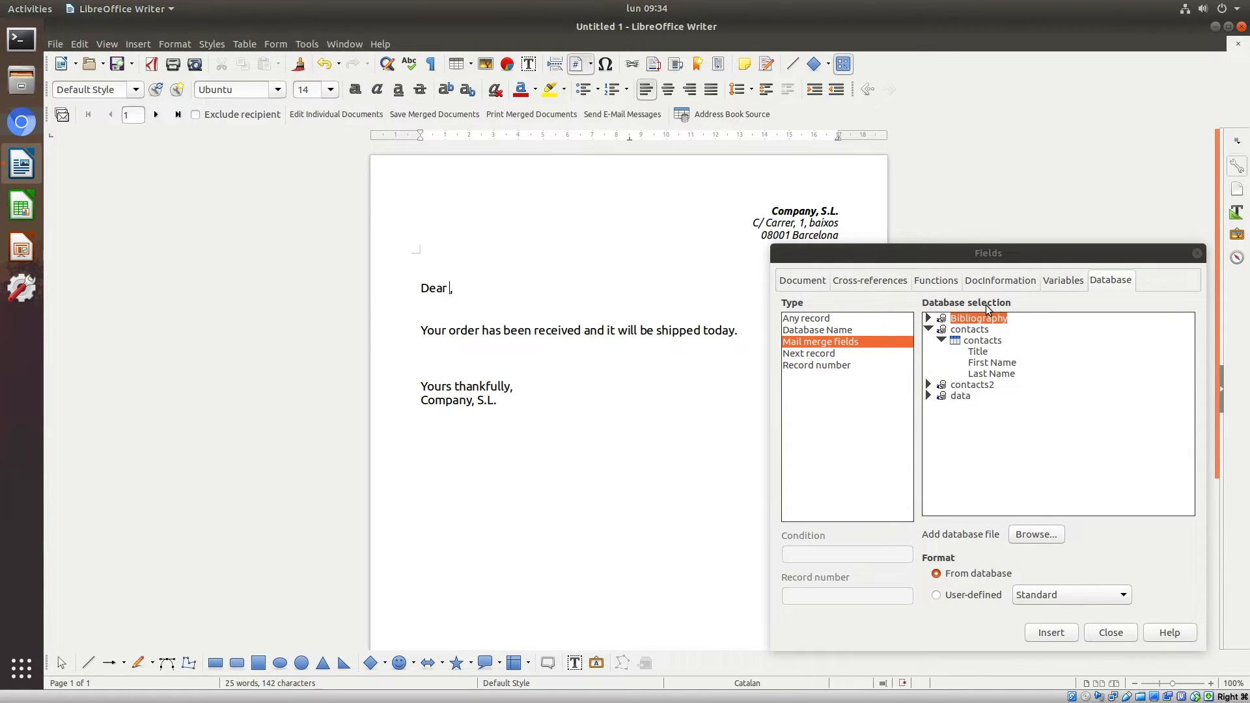
{"action": "double_click", "coordinate": [975, 352]}
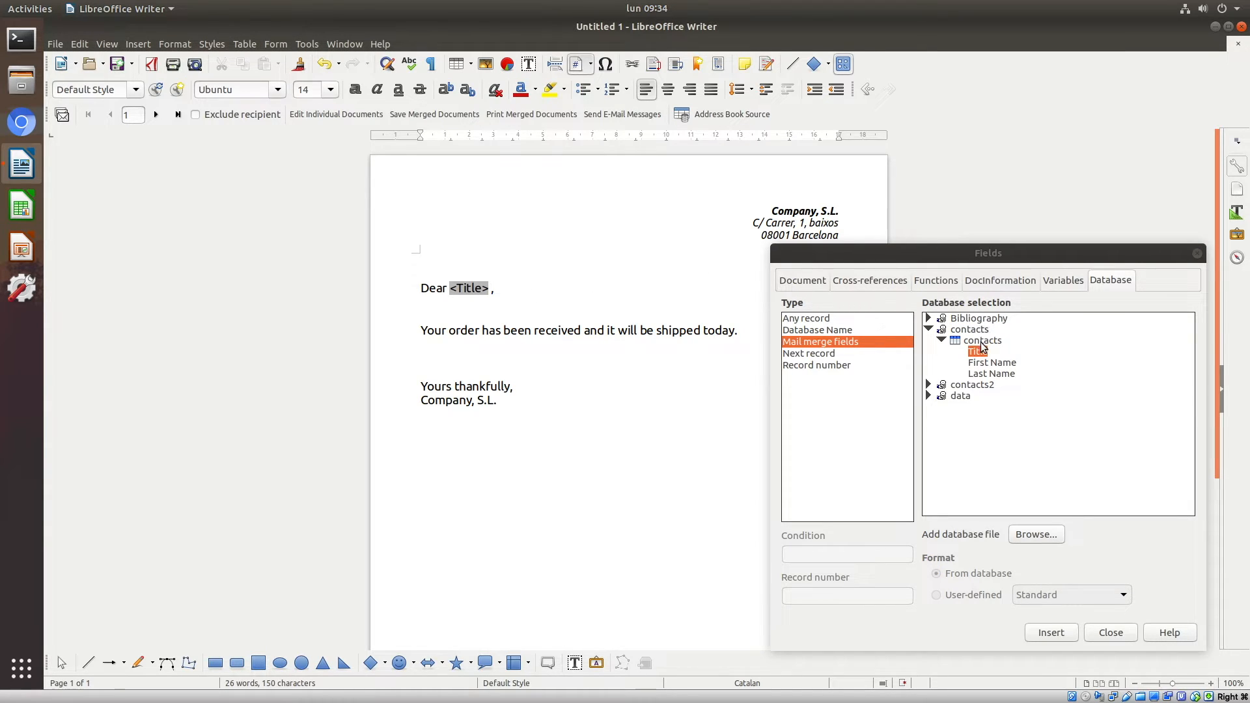
{"action": "double_click", "coordinate": [991, 363]}
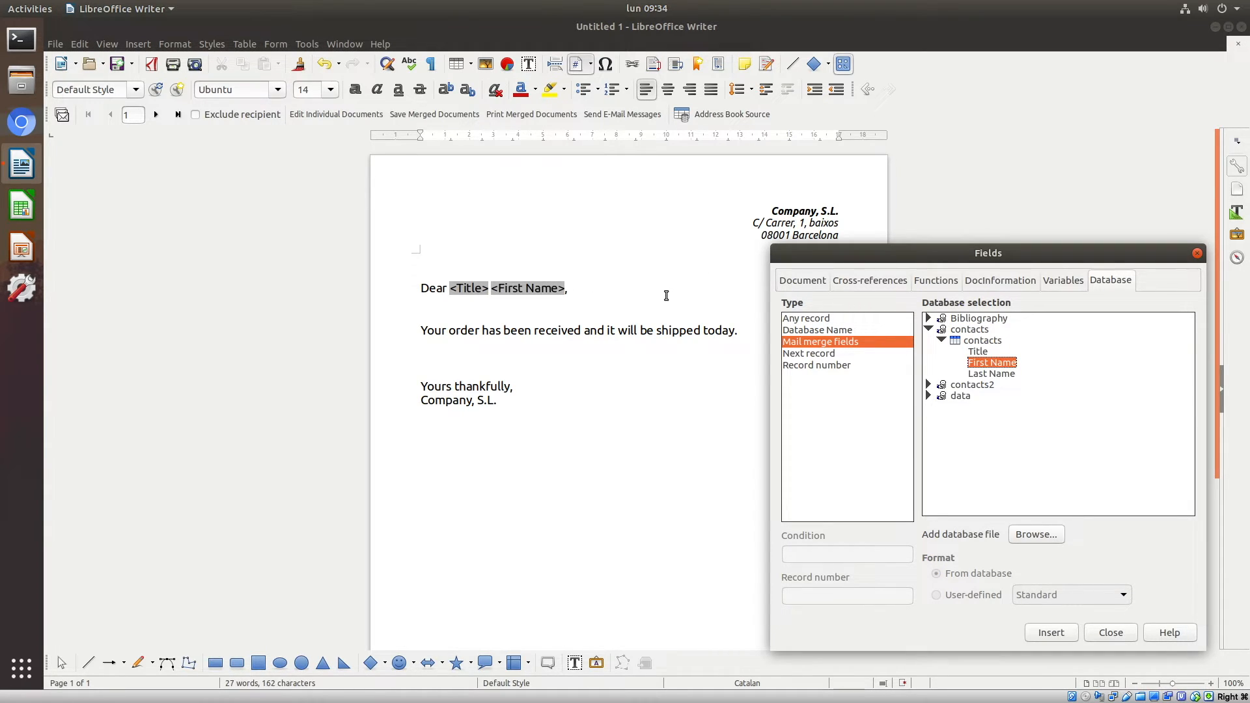
{"action": "left_click", "coordinate": [565, 290]}
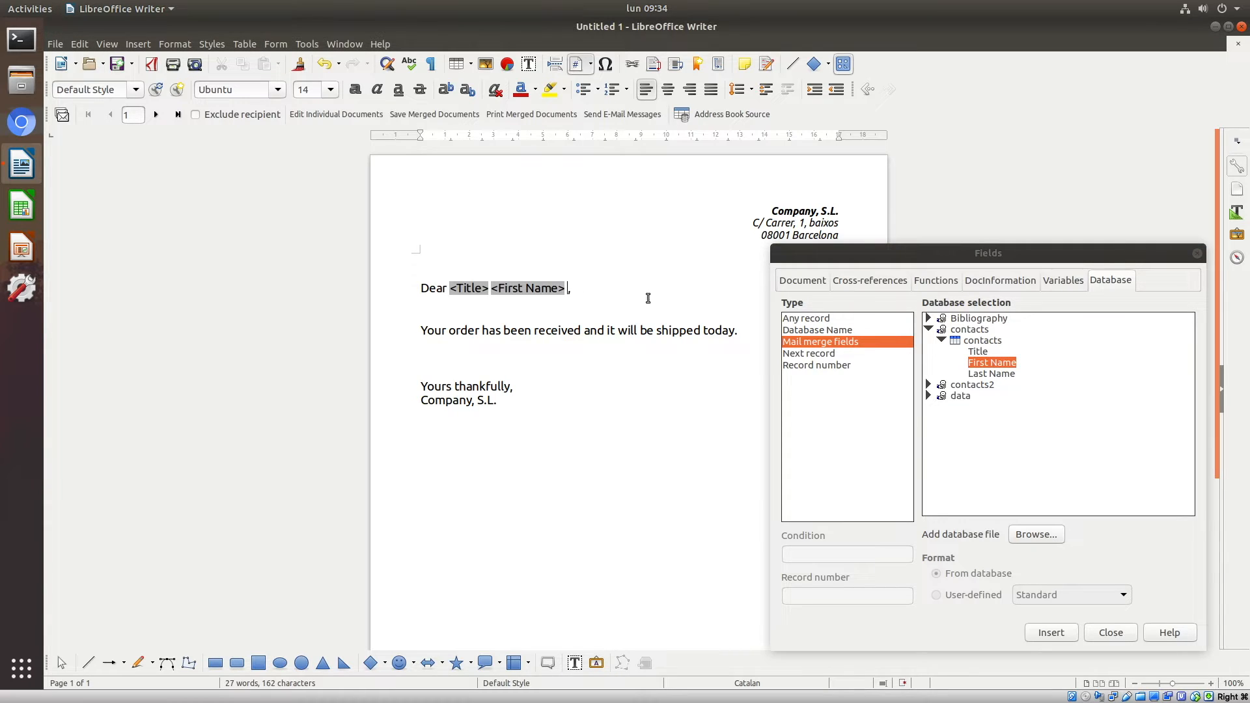
{"action": "double_click", "coordinate": [992, 374]}
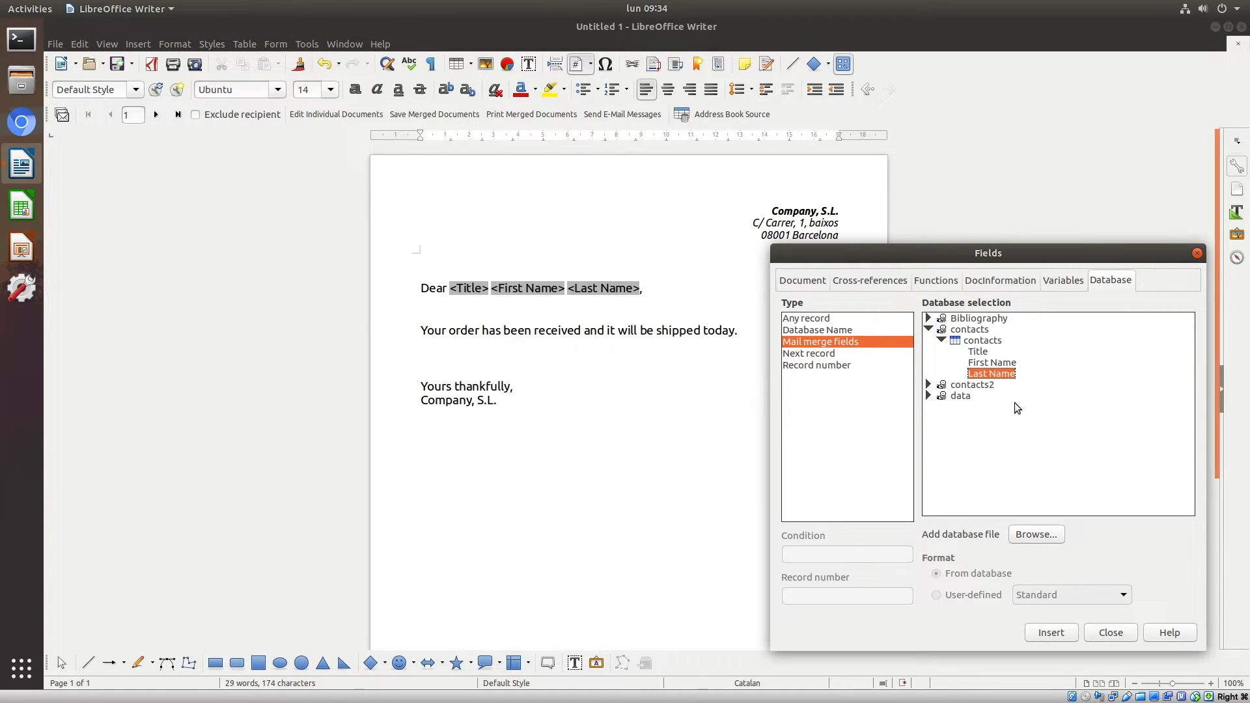
{"action": "left_click", "coordinate": [1111, 632]}
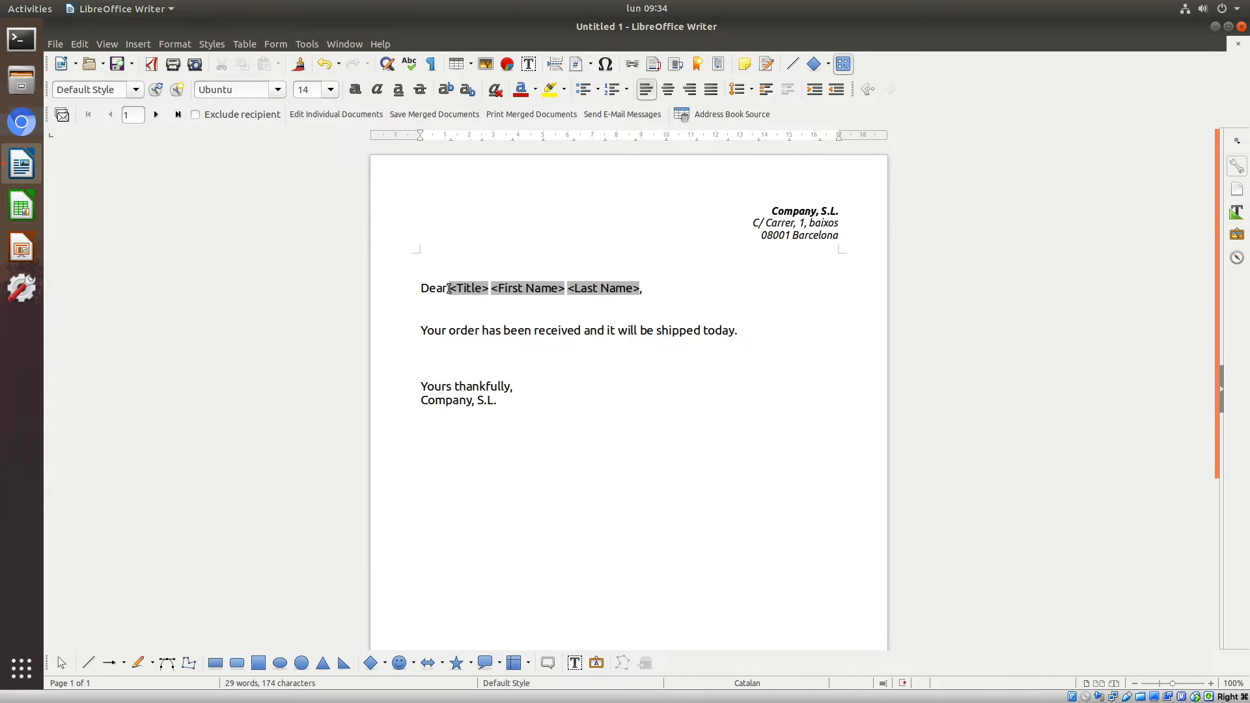
Make the three greeting merge fields bold
{"action": "left_click_drag", "start_coordinate": [515, 287], "coordinate": [638, 291]}
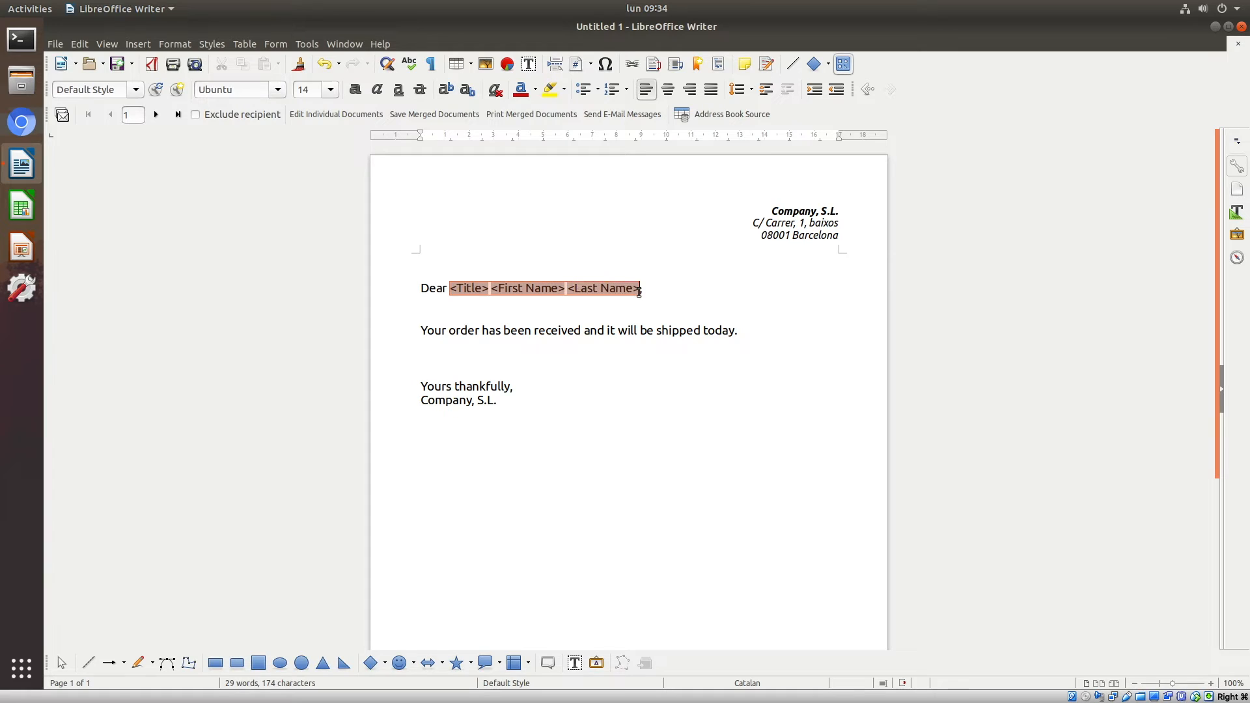
{"action": "key", "text": "ctrl+b"}
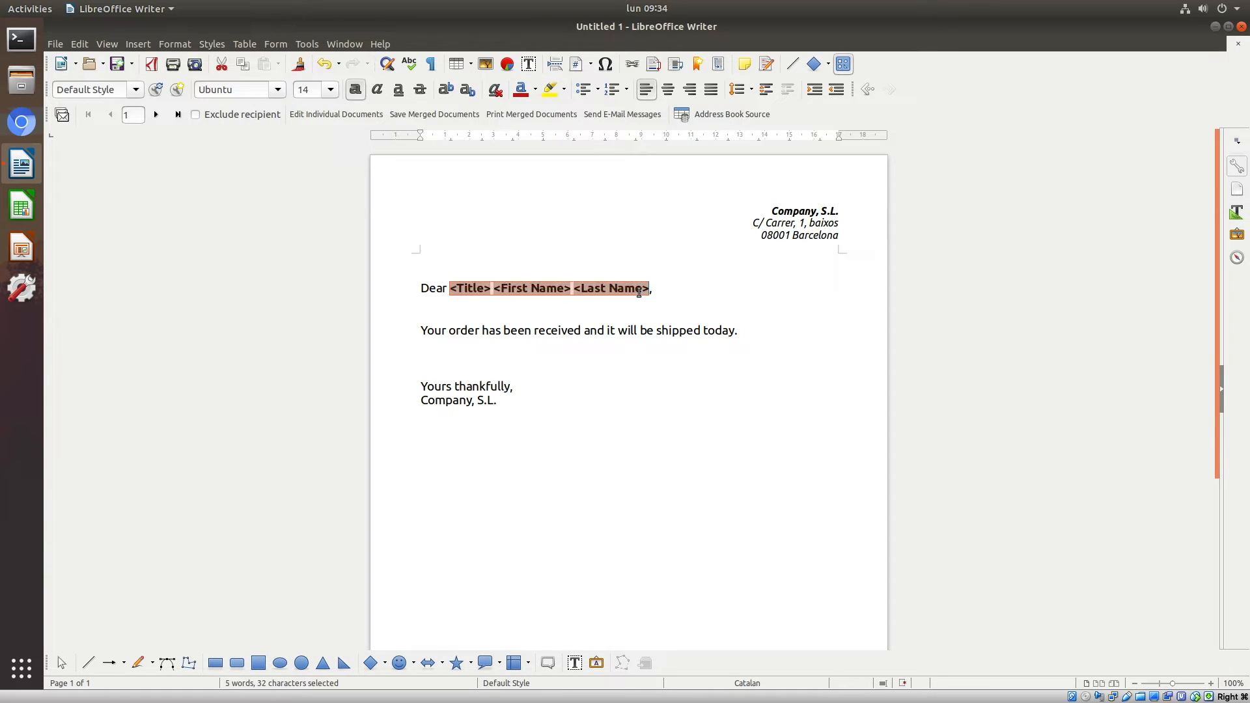
{"action": "left_click", "coordinate": [573, 381]}
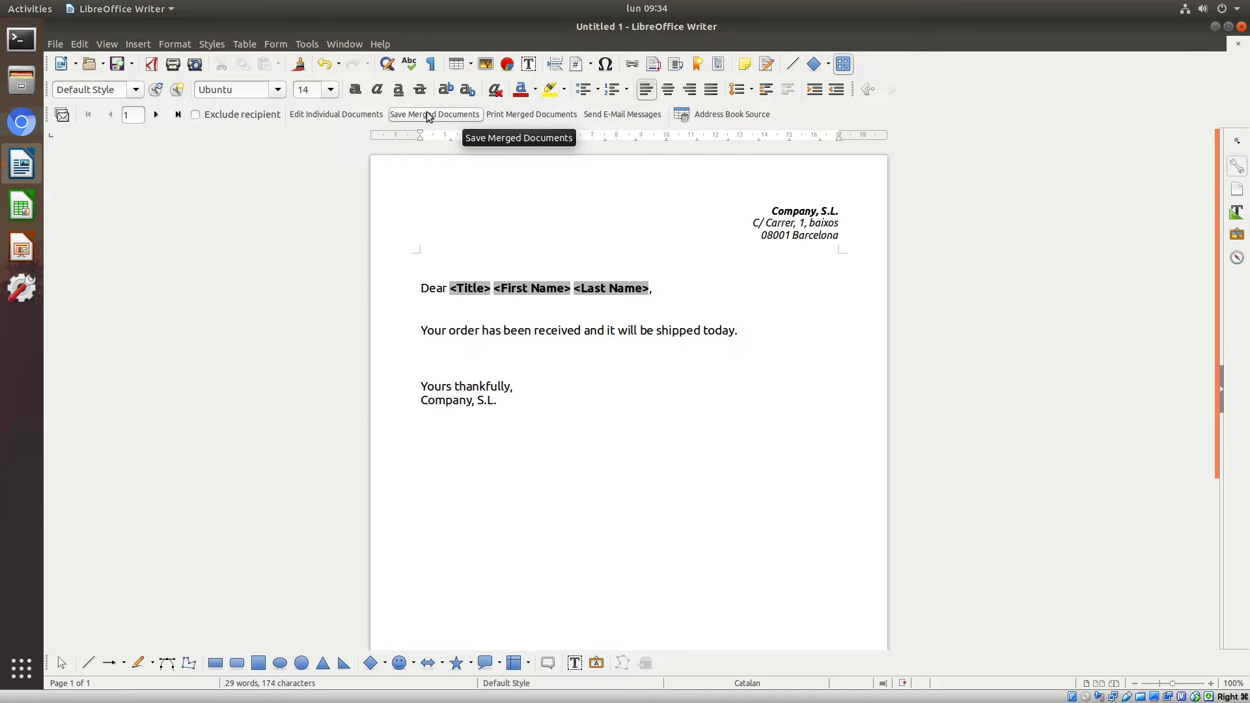
{"action": "left_click", "coordinate": [108, 46]}
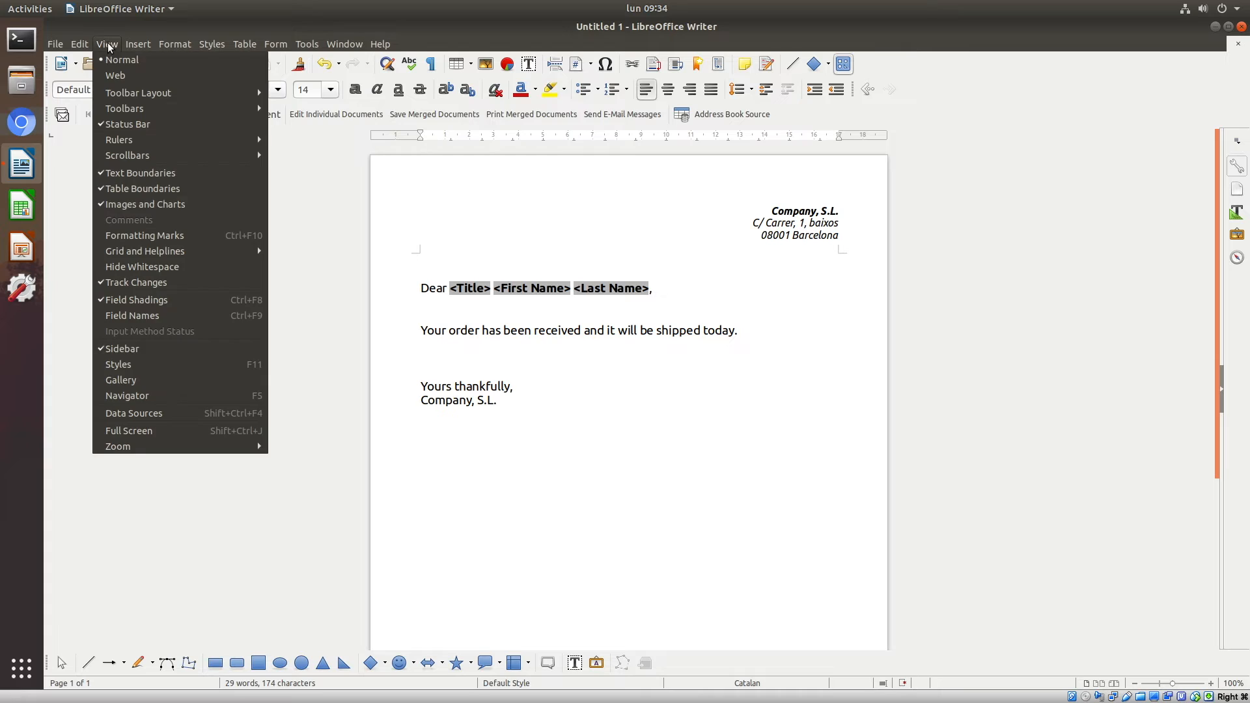
{"action": "mouse_move", "coordinate": [156, 114]}
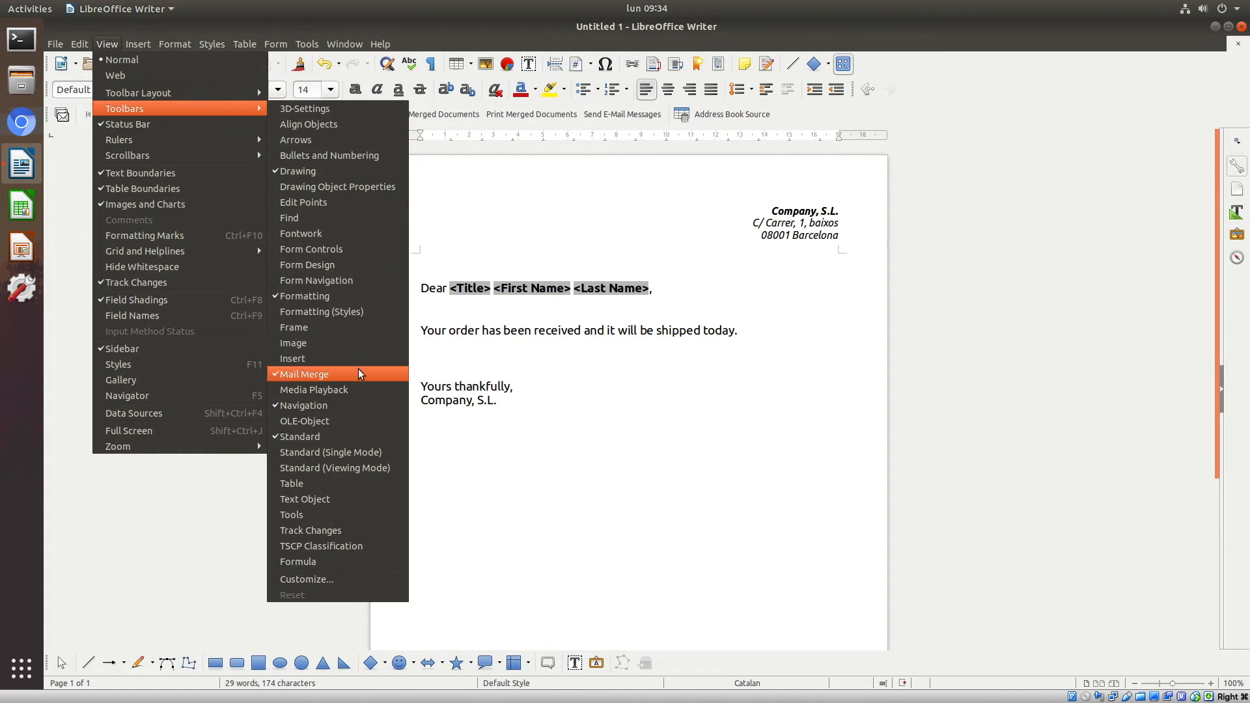
{"action": "left_click", "coordinate": [617, 414]}
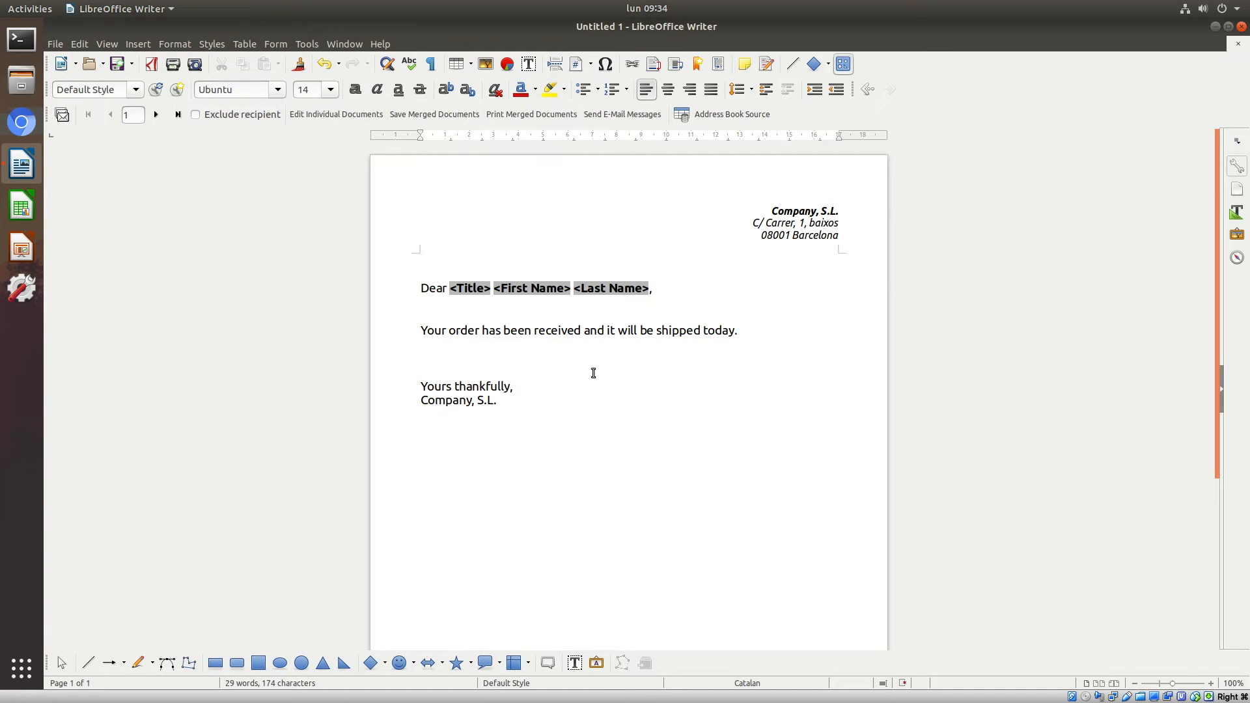
Save the merged letters as one single large document named result
{"action": "left_click", "coordinate": [454, 117]}
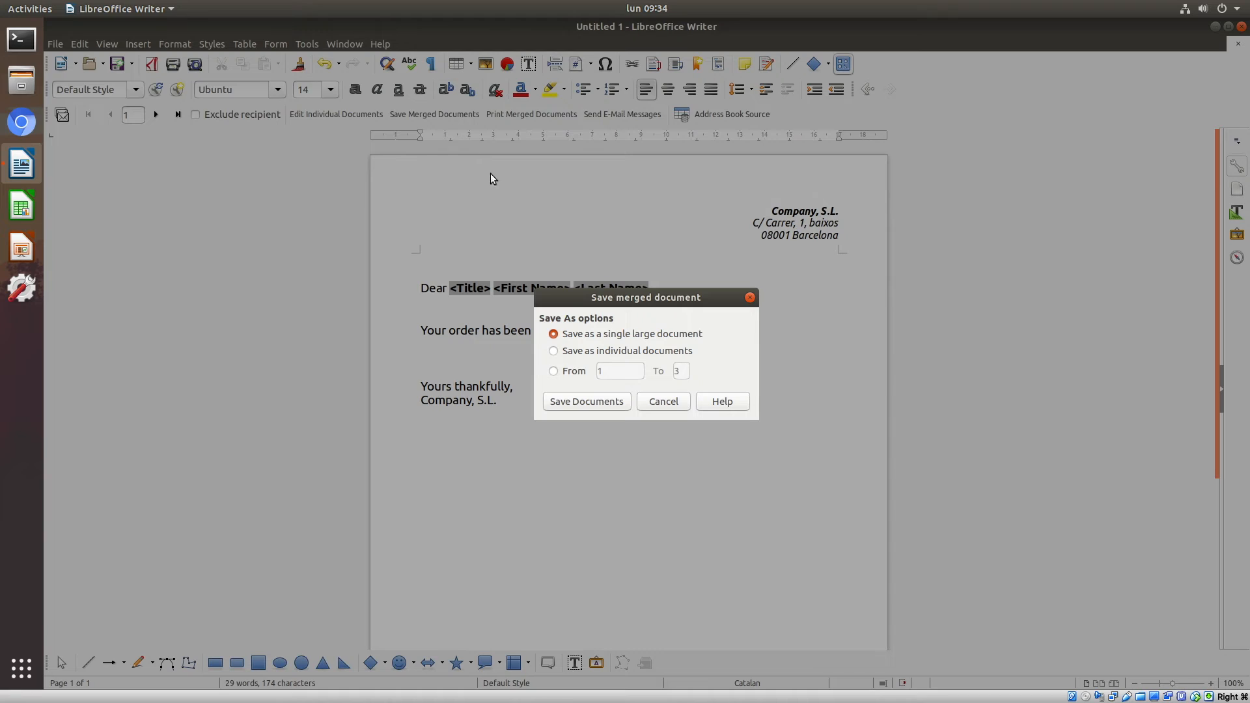
{"action": "left_click", "coordinate": [584, 355]}
{"action": "left_click", "coordinate": [573, 374]}
{"action": "left_click", "coordinate": [593, 336]}
{"action": "left_click", "coordinate": [593, 401]}
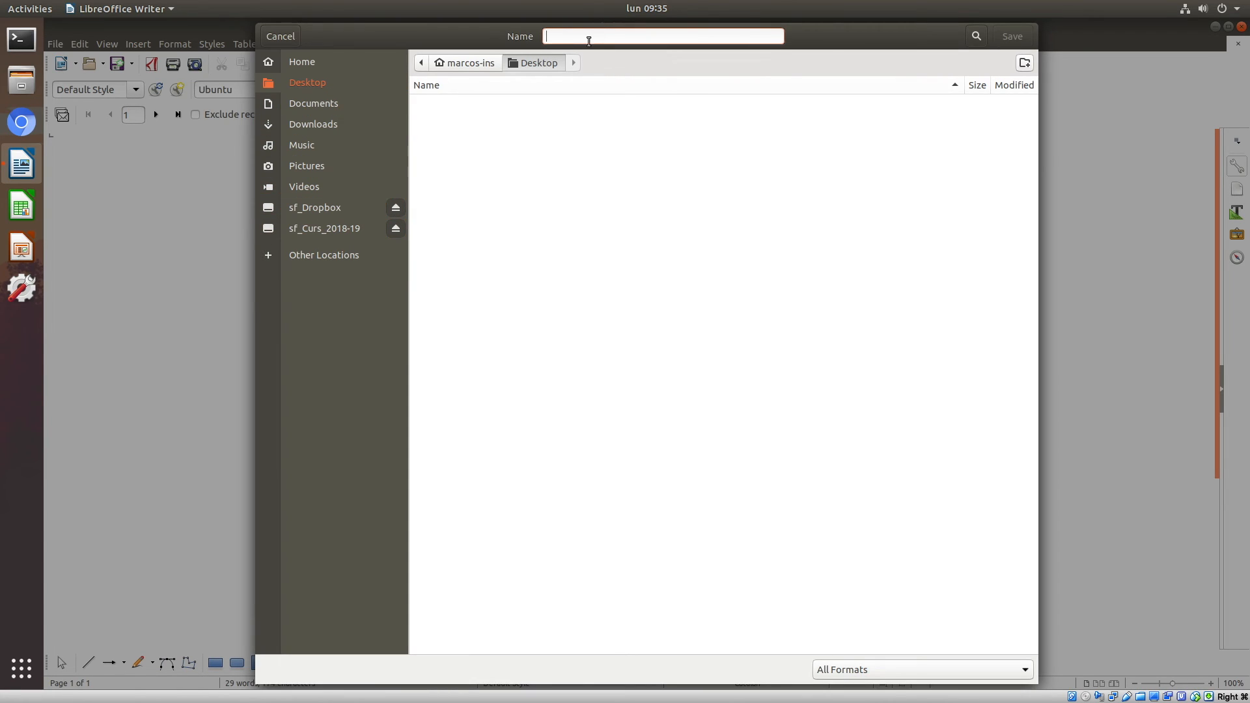
{"action": "type", "text": "result"}
{"action": "key", "text": "Return"}
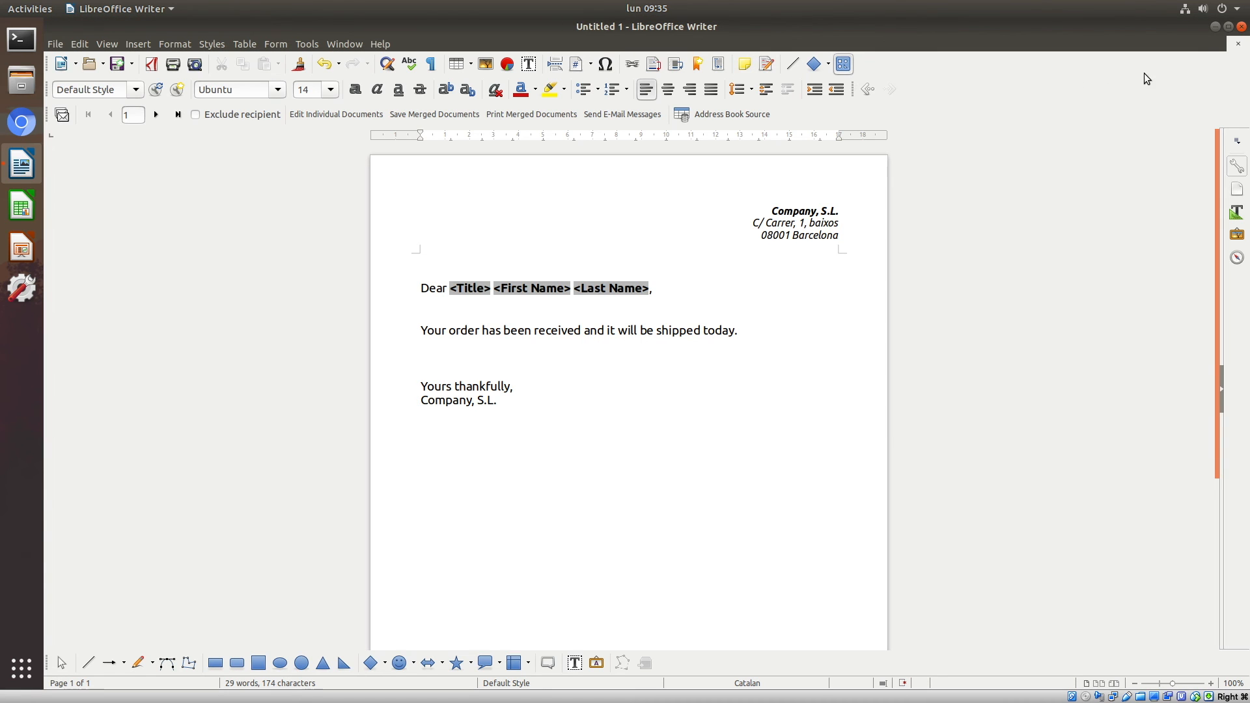
Open result.odt from the desktop and scroll through its 5 merged letters with bold title-and-name greetings
{"action": "left_click", "coordinate": [1215, 26]}
{"action": "double_click", "coordinate": [75, 378]}
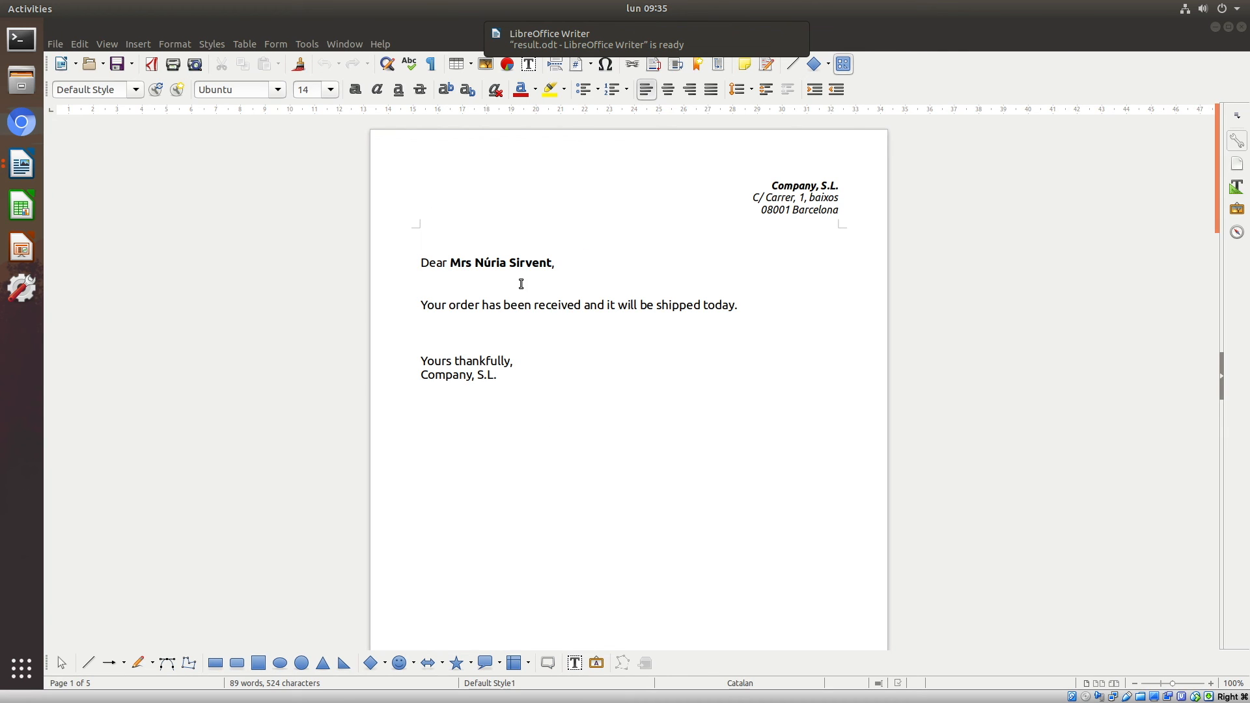
{"action": "scroll", "coordinate": [545, 303], "scroll_direction": "down", "scroll_amount": 10}
{"action": "scroll", "coordinate": [544, 304], "scroll_direction": "down", "scroll_amount": 20}
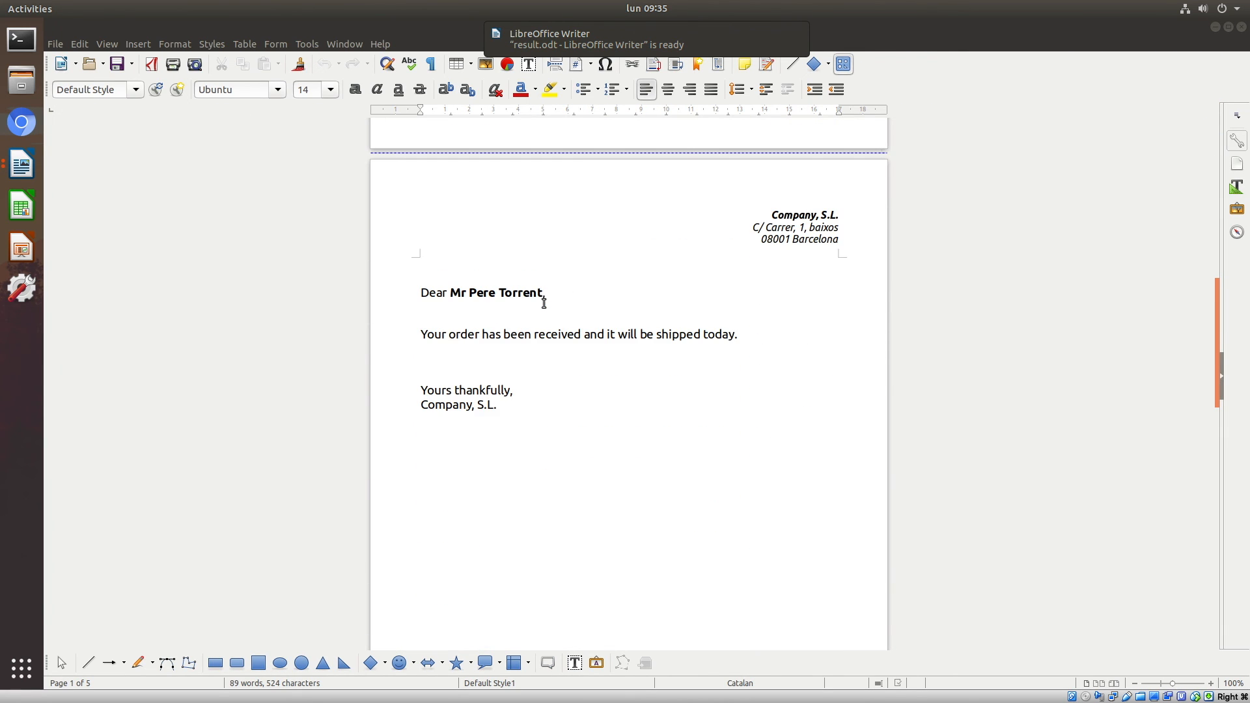
{"action": "scroll", "coordinate": [545, 304], "scroll_direction": "up", "scroll_amount": 13}
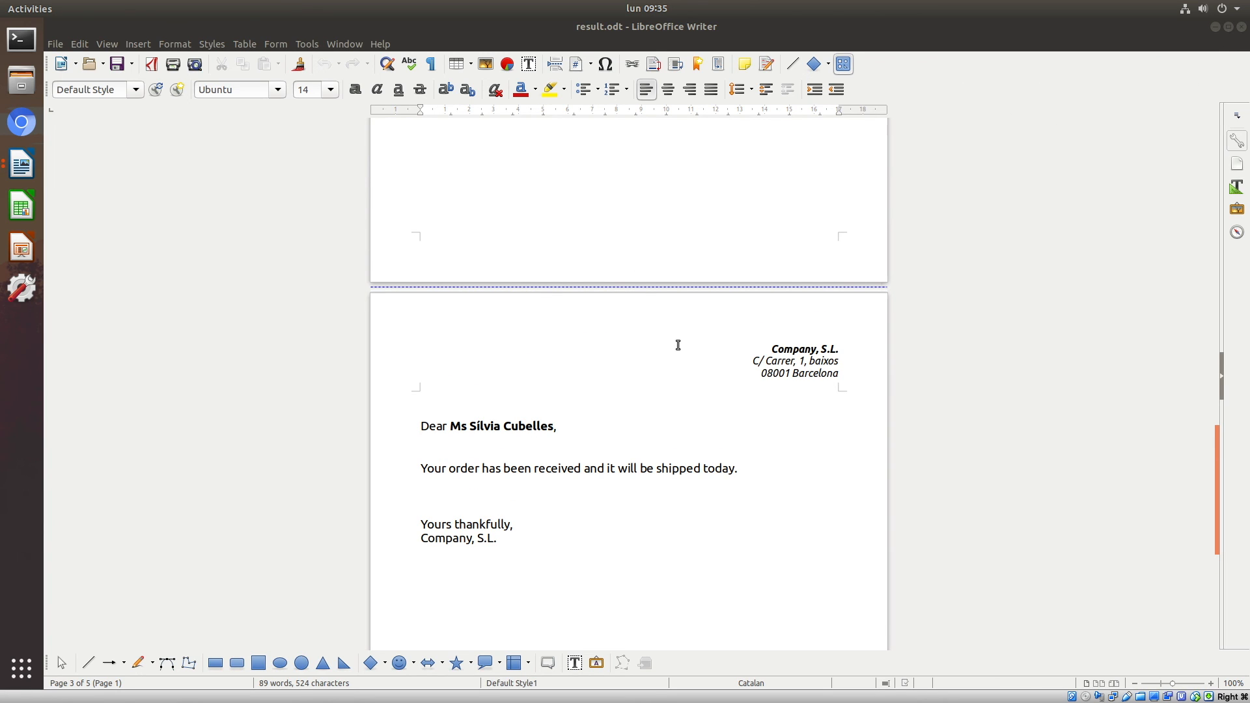
{"action": "scroll", "coordinate": [677, 345], "scroll_direction": "down", "scroll_amount": 8}
{"action": "scroll", "coordinate": [678, 345], "scroll_direction": "up", "scroll_amount": 20}
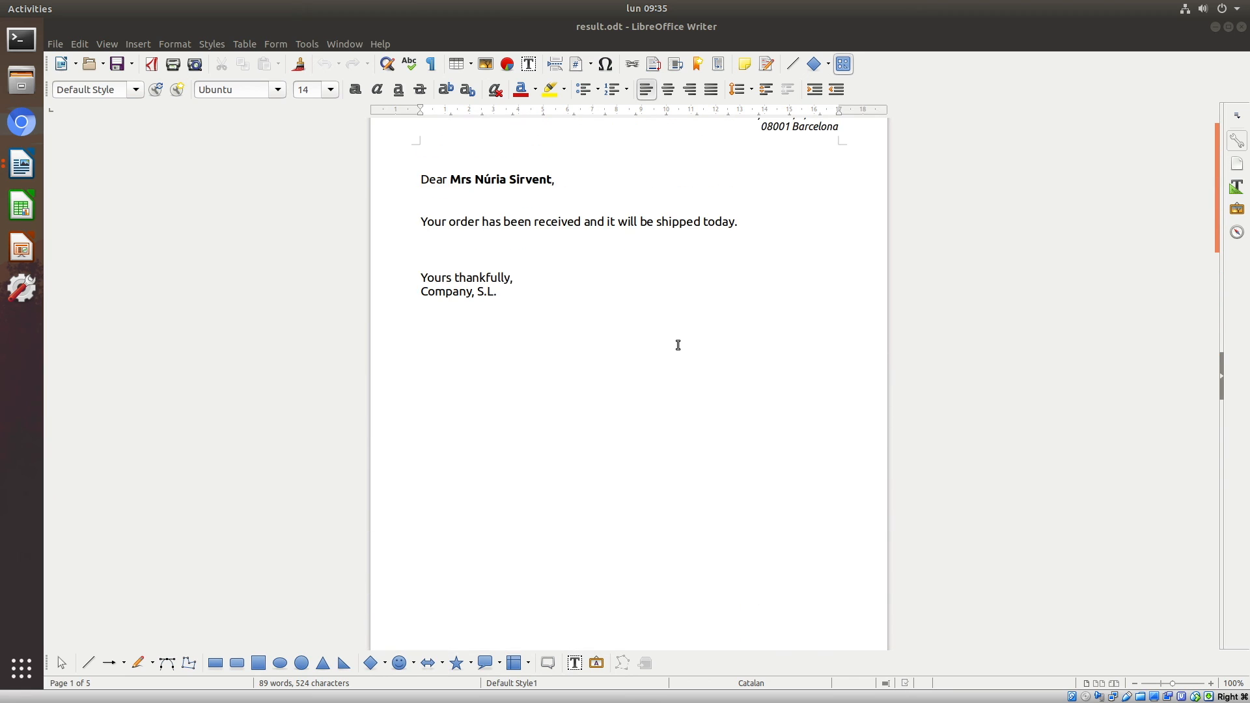